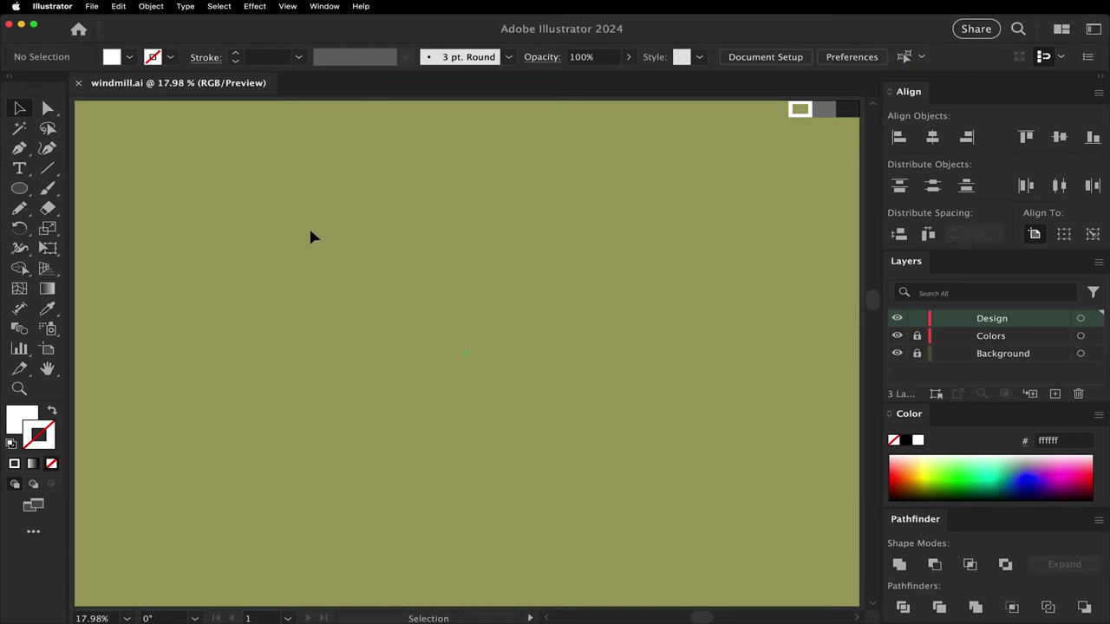
Step: Draw a tall white rectangle and centre it horizontally on the artboard
{"action": "left_click", "coordinate": [21, 190]}
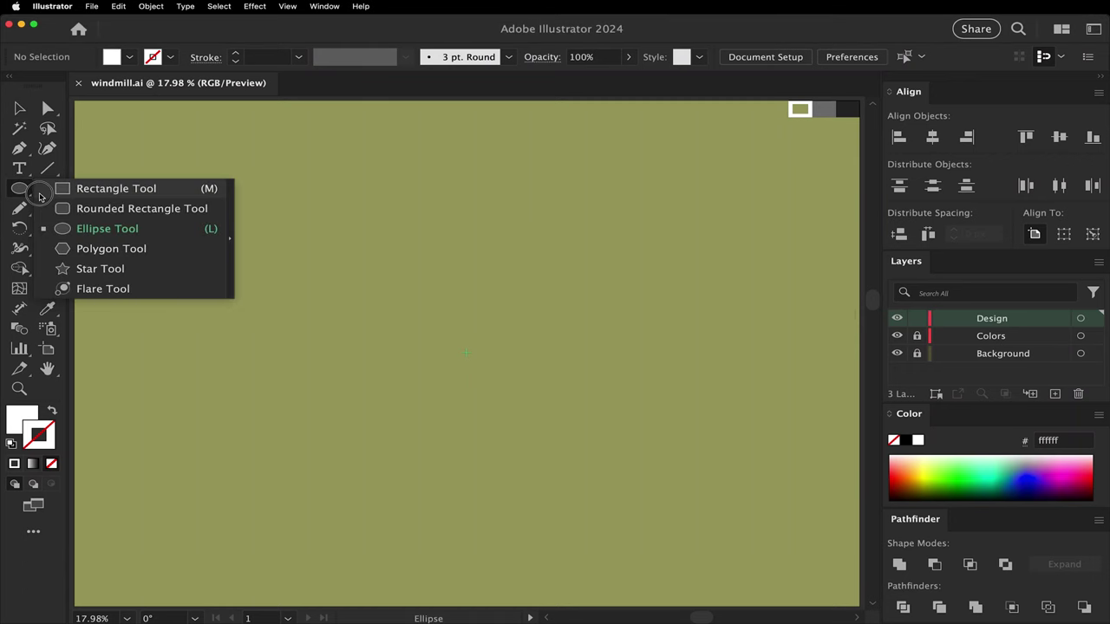
{"action": "left_click", "coordinate": [113, 188]}
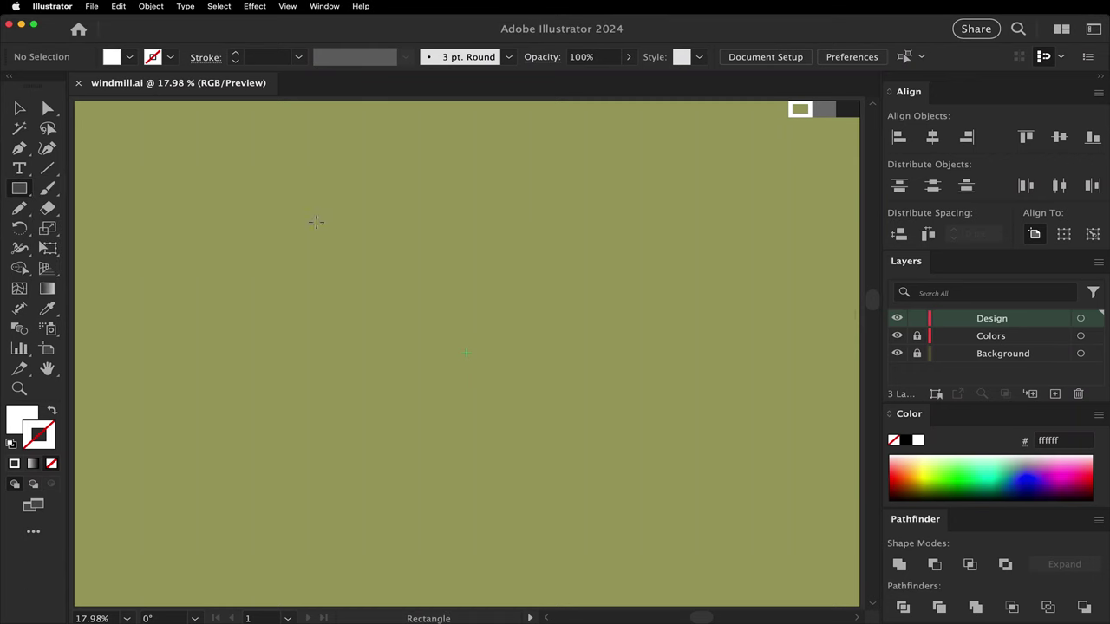
{"action": "left_click_drag", "start_coordinate": [423, 190], "coordinate": [496, 322]}
{"action": "left_click", "coordinate": [932, 138]}
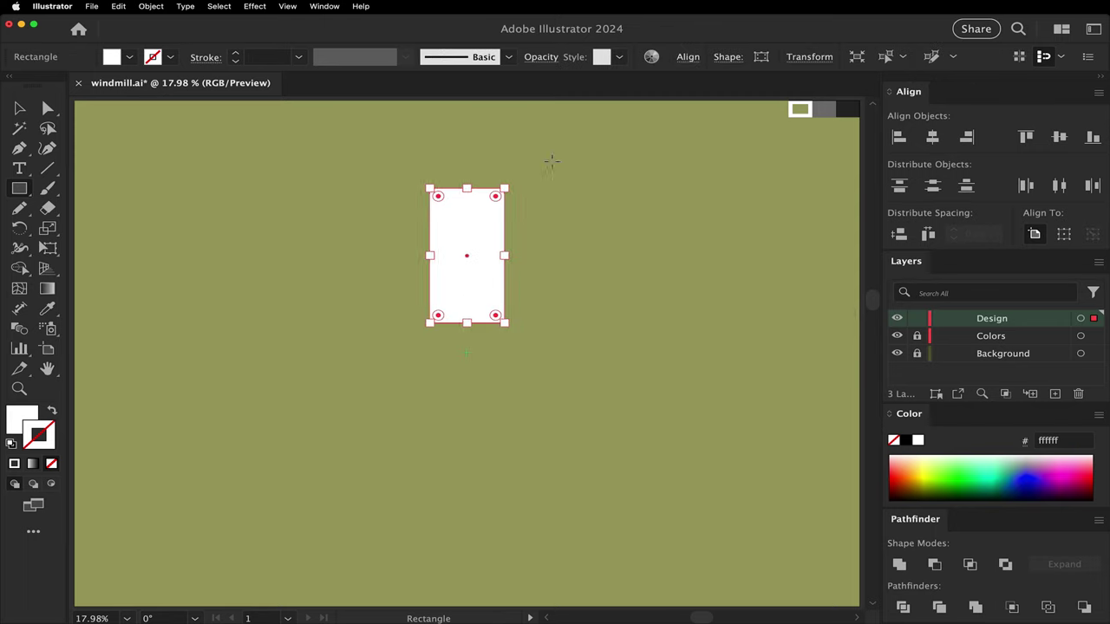
Step: Lower the top-right corner and nudge both bottom corners inward to taper the blade
{"action": "key", "text": "a"}
{"action": "left_click", "coordinate": [507, 188]}
{"action": "key", "text": "Down"}
{"action": "key", "text": "Down"}
{"action": "key", "text": "Down"}
{"action": "key", "text": "Down"}
{"action": "key", "text": "Down"}
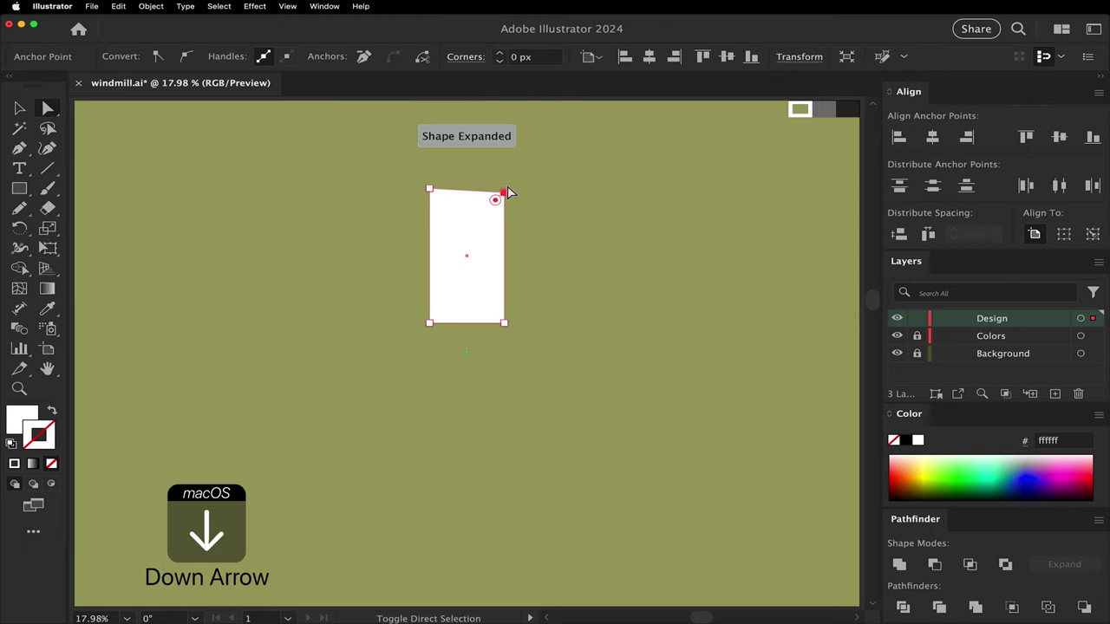
{"action": "left_click", "coordinate": [504, 324]}
{"action": "key", "text": "Left"}
{"action": "key", "text": "Left"}
{"action": "key", "text": "Left"}
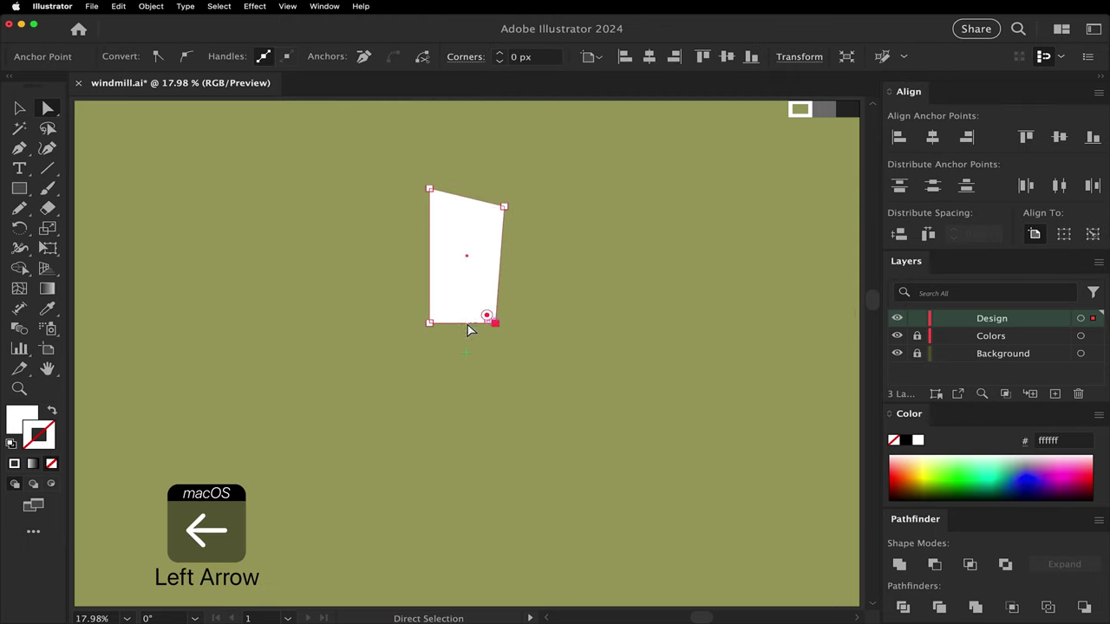
{"action": "left_click", "coordinate": [431, 323]}
{"action": "key", "text": "Right"}
{"action": "key", "text": "Right"}
{"action": "key", "text": "Right"}
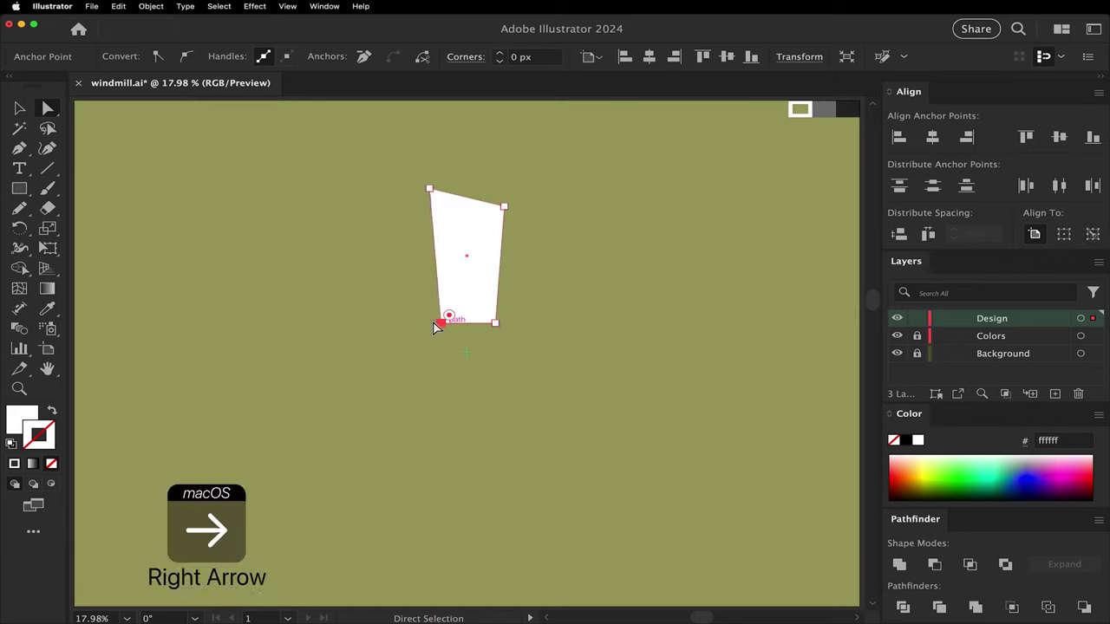
{"action": "key", "text": "Right"}
Step: Draw a thin stick rectangle below the blade and centre it on the artboard
{"action": "key", "text": "v"}
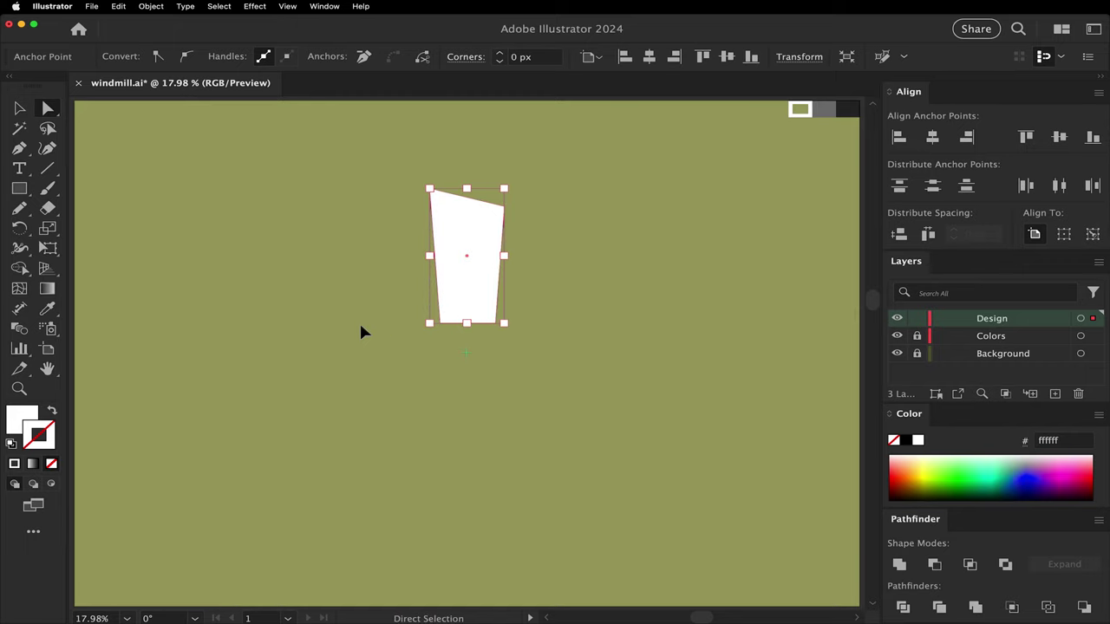
{"action": "key", "text": "m"}
{"action": "left_click_drag", "start_coordinate": [350, 270], "coordinate": [359, 353]}
{"action": "left_click", "coordinate": [932, 137]}
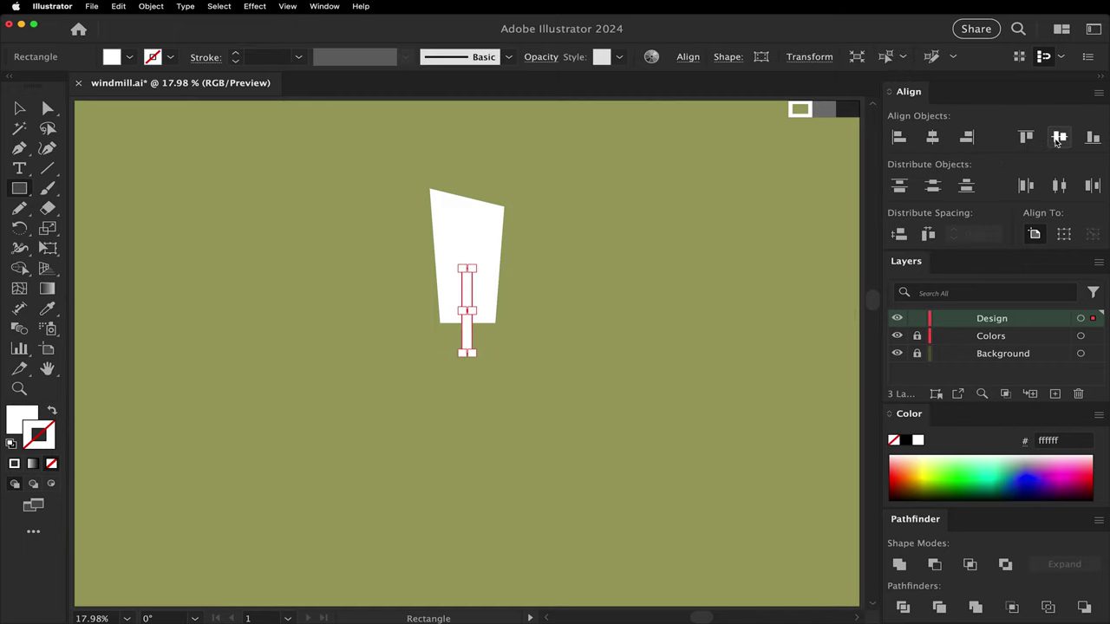
{"action": "left_click", "coordinate": [1059, 137]}
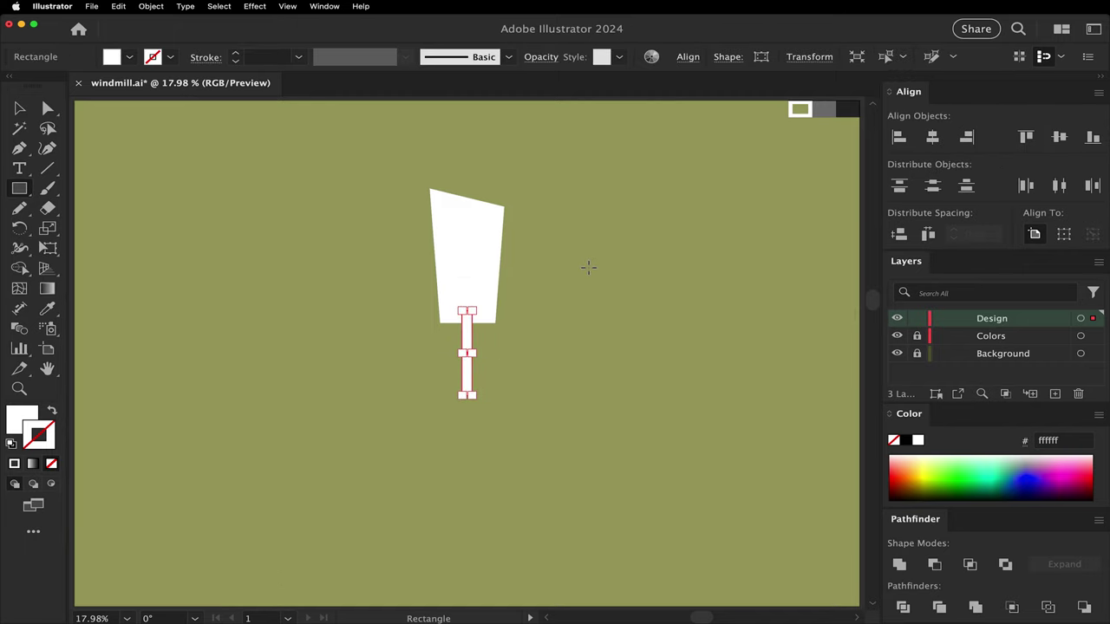
Step: Nudge the blade's bottom-left and bottom-right corners further inward
{"action": "key", "text": "a"}
{"action": "left_click", "coordinate": [495, 322]}
{"action": "key", "text": "Left"}
{"action": "left_click", "coordinate": [440, 323]}
{"action": "key", "text": "Right"}
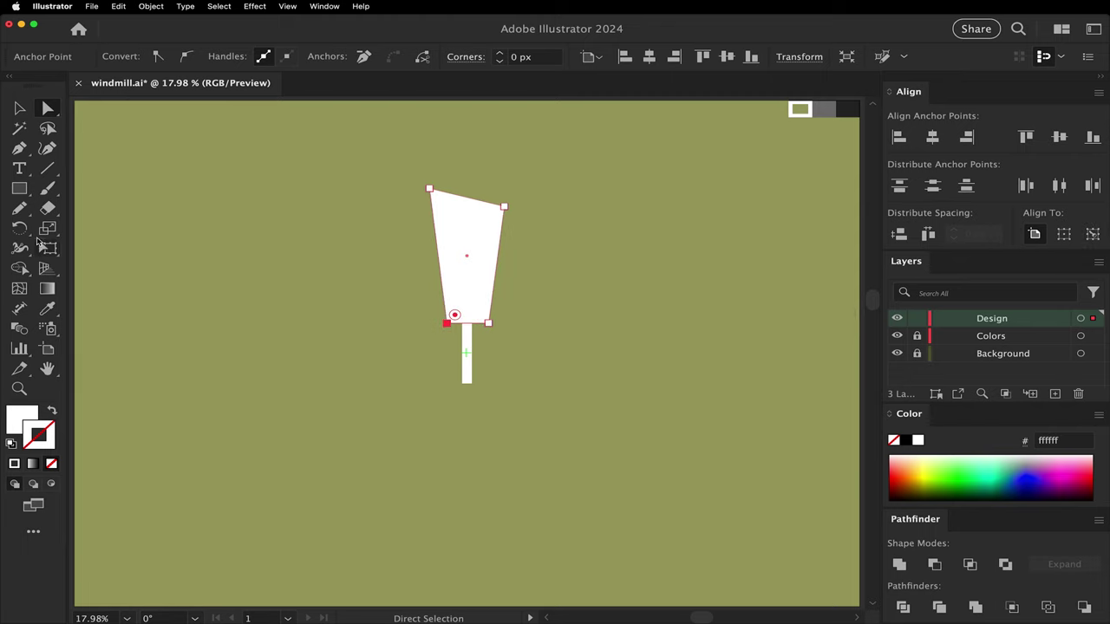
Step: Group the blade and stick into one sail piece
{"action": "key", "text": "v"}
{"action": "key", "text": "super+a"}
{"action": "left_click", "coordinate": [19, 227]}
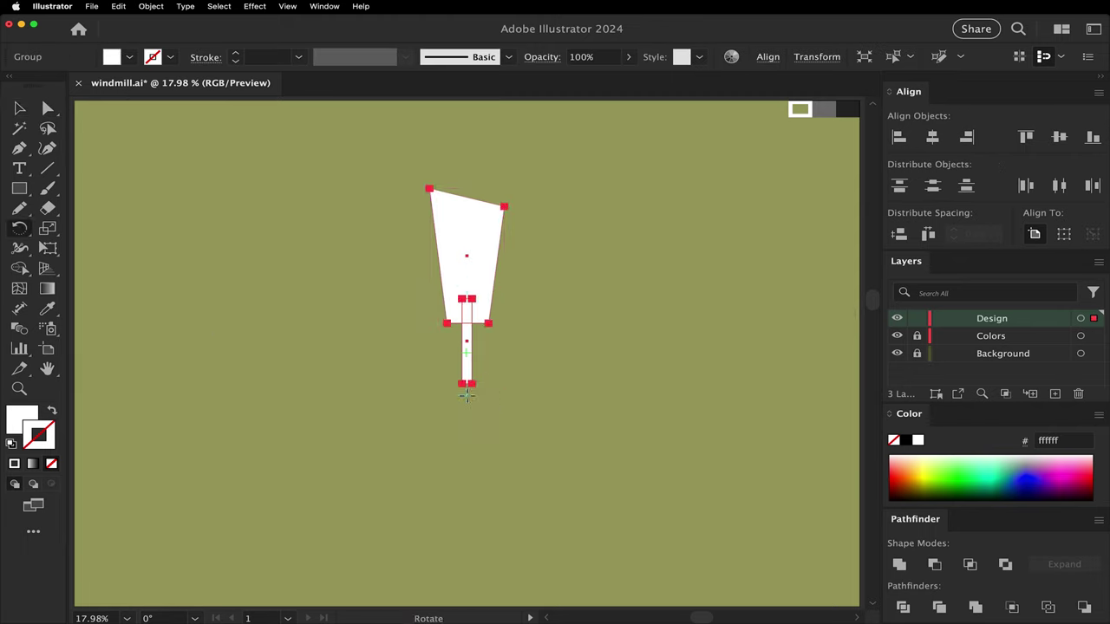
Step: Make rotated copies of the sail in 30° steps (360/12) around the stick's end
{"action": "left_click", "coordinate": [466, 396], "text": "alt"}
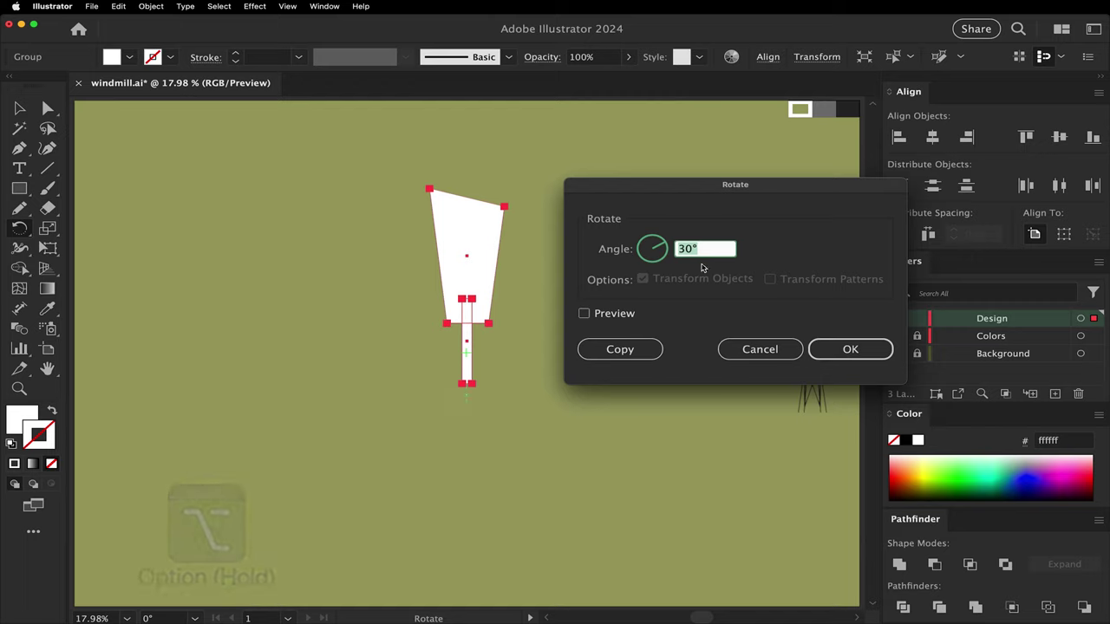
{"action": "type", "text": "3"}
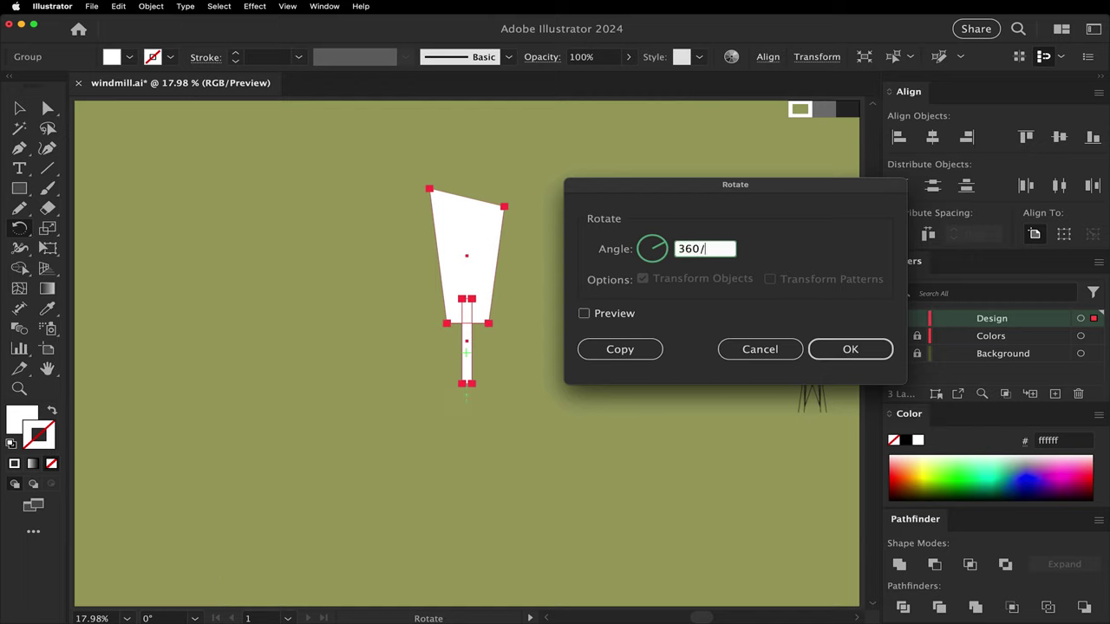
{"action": "left_click", "coordinate": [619, 347]}
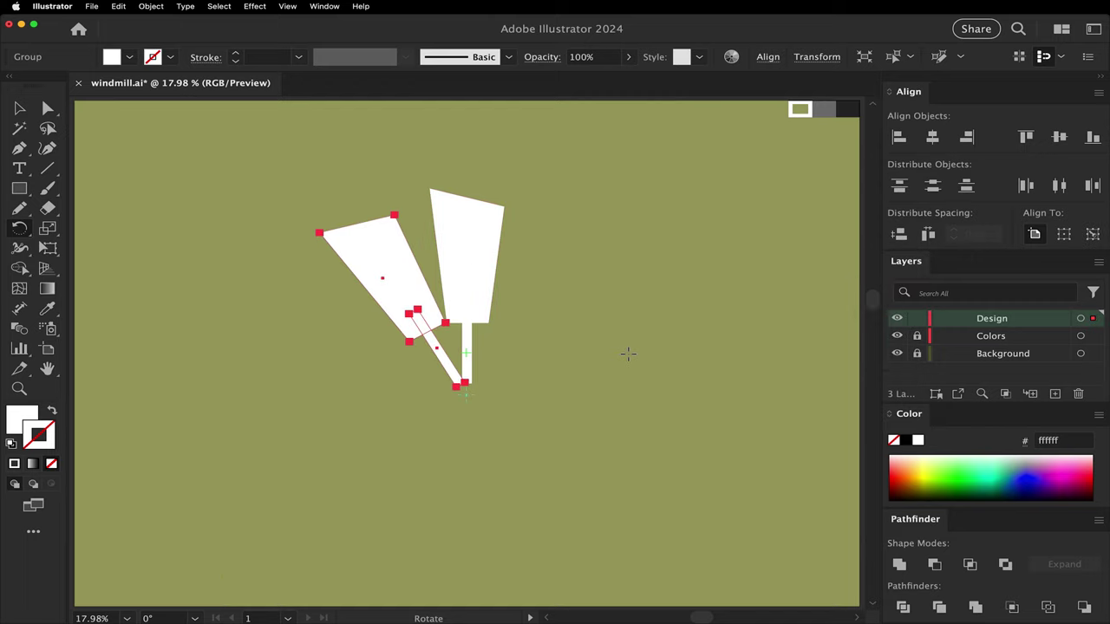
{"action": "key", "text": "super+d"}
{"action": "key", "text": "super+d"}
{"action": "key", "text": "super+d"}
{"action": "key", "text": "super+d"}
{"action": "key", "text": "super+d"}
{"action": "key", "text": "super+d"}
{"action": "key", "text": "super+d"}
{"action": "key", "text": "super+d"}
{"action": "key", "text": "super+d"}
{"action": "key", "text": "super+d"}
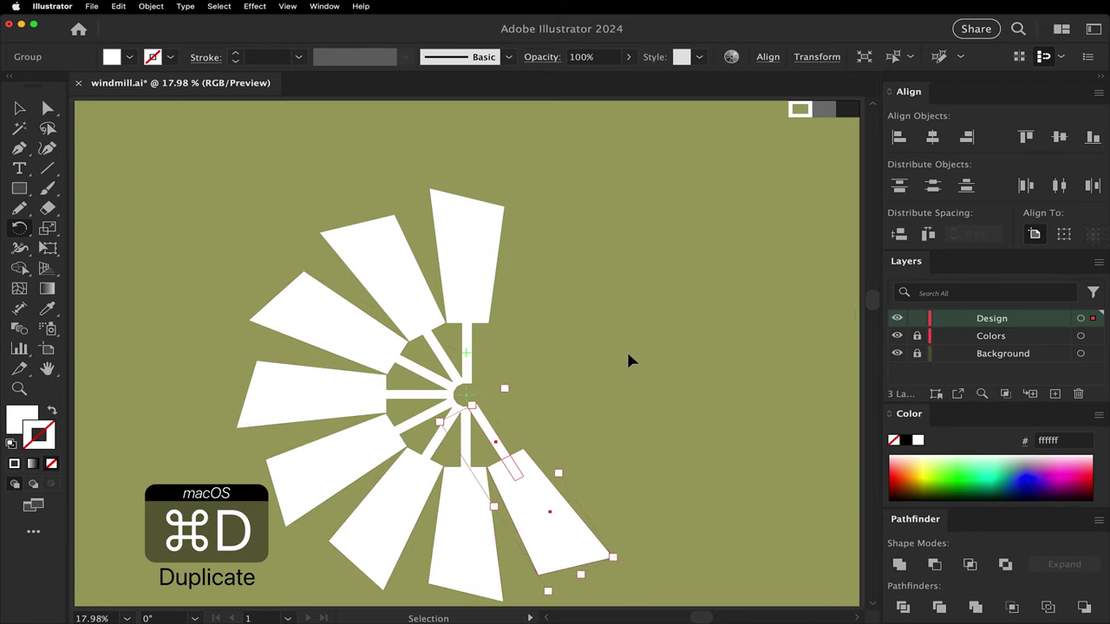
{"action": "key", "text": "super+d"}
{"action": "key", "text": "super+d"}
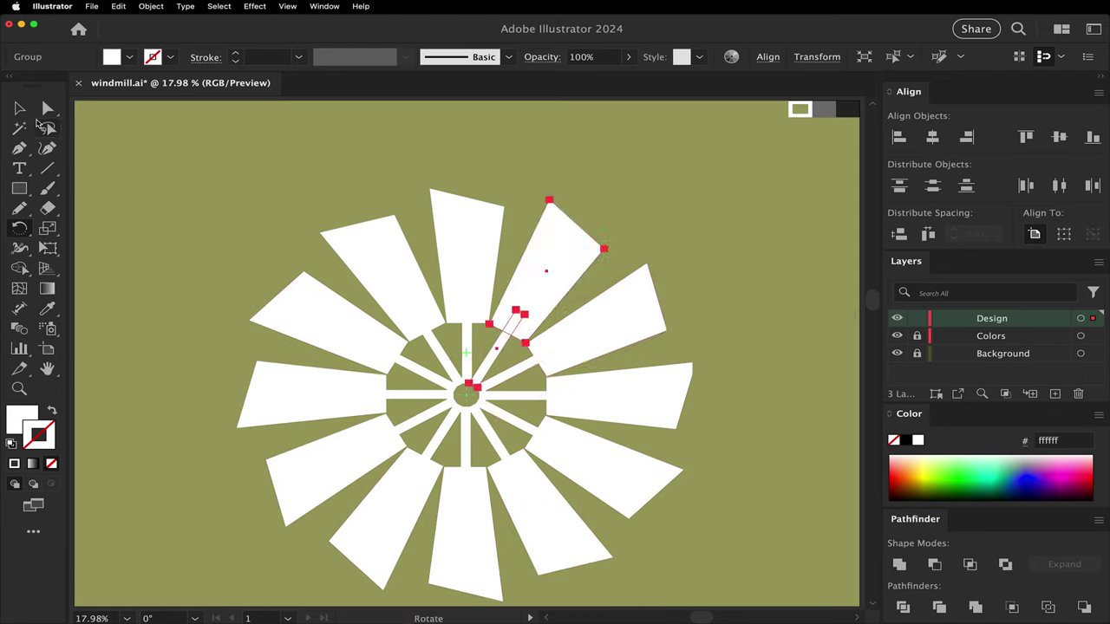
Step: Select all twelve blades, group them, and centre the wheel on the artboard
{"action": "left_click", "coordinate": [19, 108]}
{"action": "left_click", "coordinate": [151, 132]}
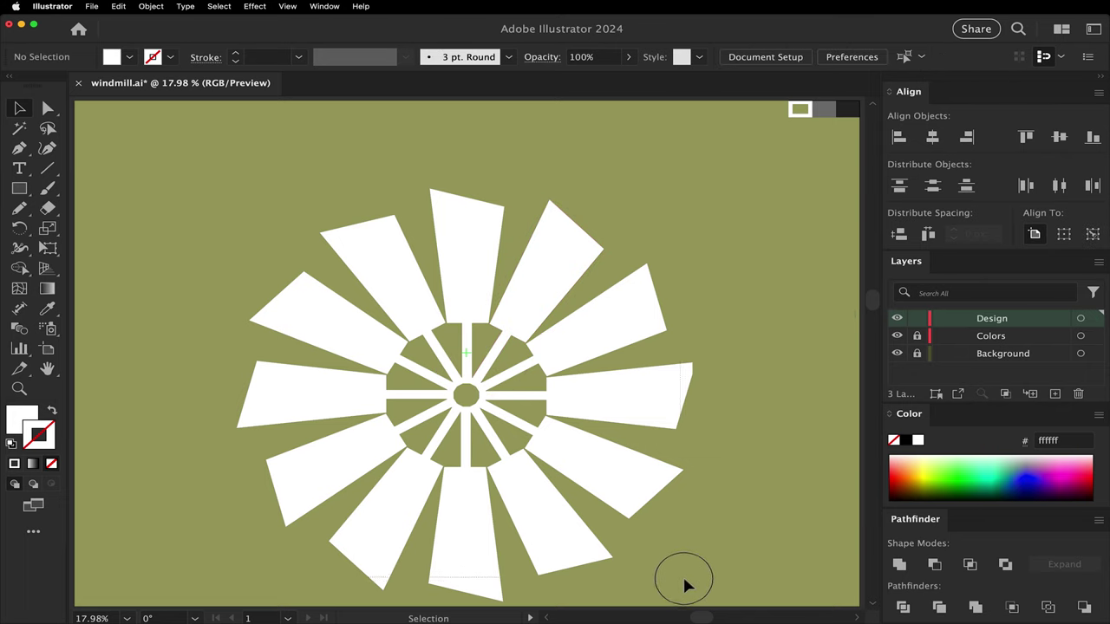
{"action": "key", "text": "super+a"}
{"action": "key", "text": "super+g"}
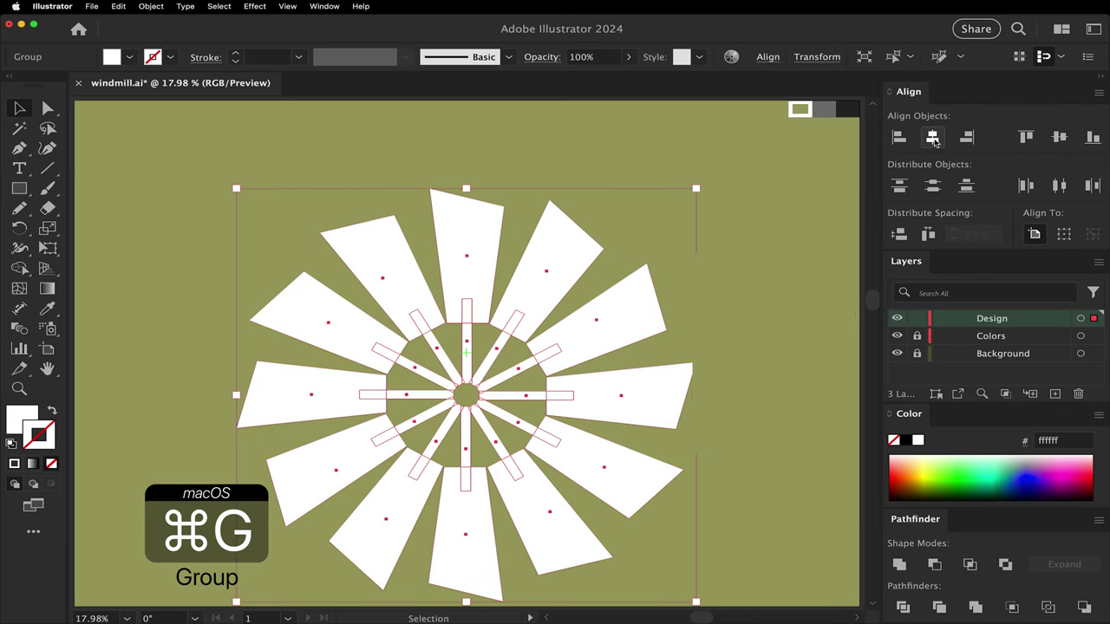
{"action": "left_click", "coordinate": [932, 137]}
{"action": "scroll", "coordinate": [837, 139], "scroll_direction": "down", "scroll_amount": 1}
Step: Draw a small circle at the windmill's hub
{"action": "left_click", "coordinate": [744, 150]}
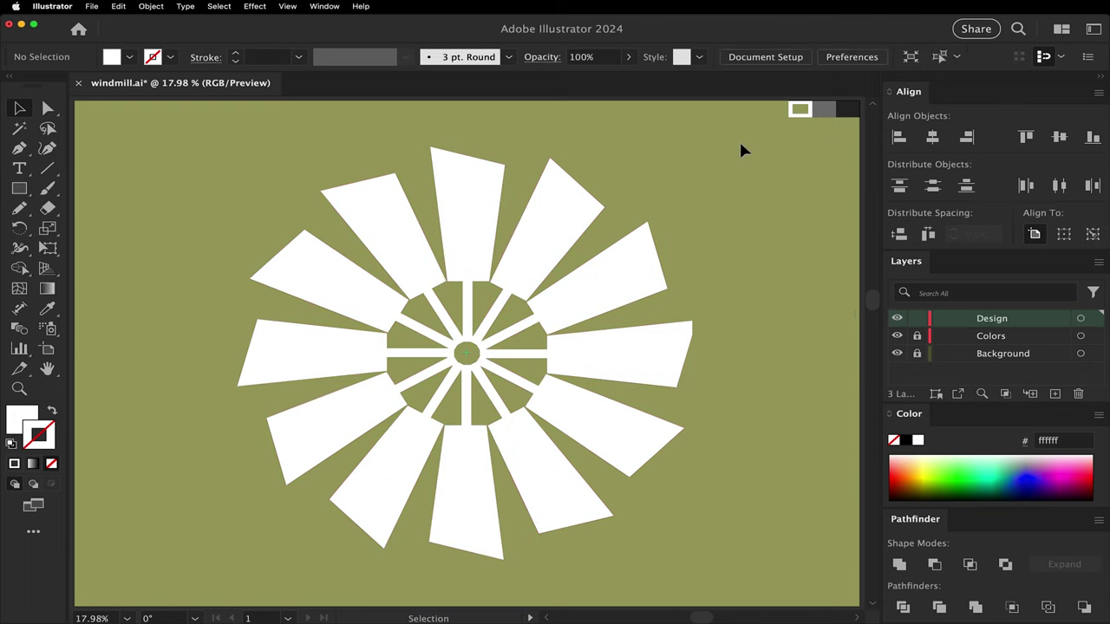
{"action": "key", "text": "l"}
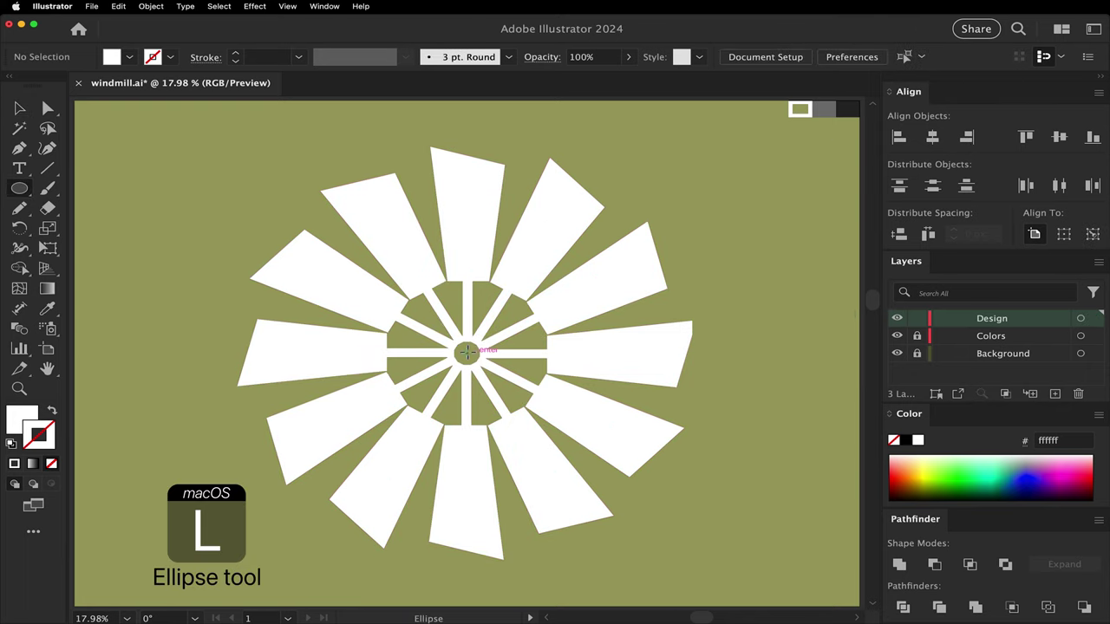
{"action": "left_click_drag", "start_coordinate": [467, 351], "coordinate": [482, 367]}
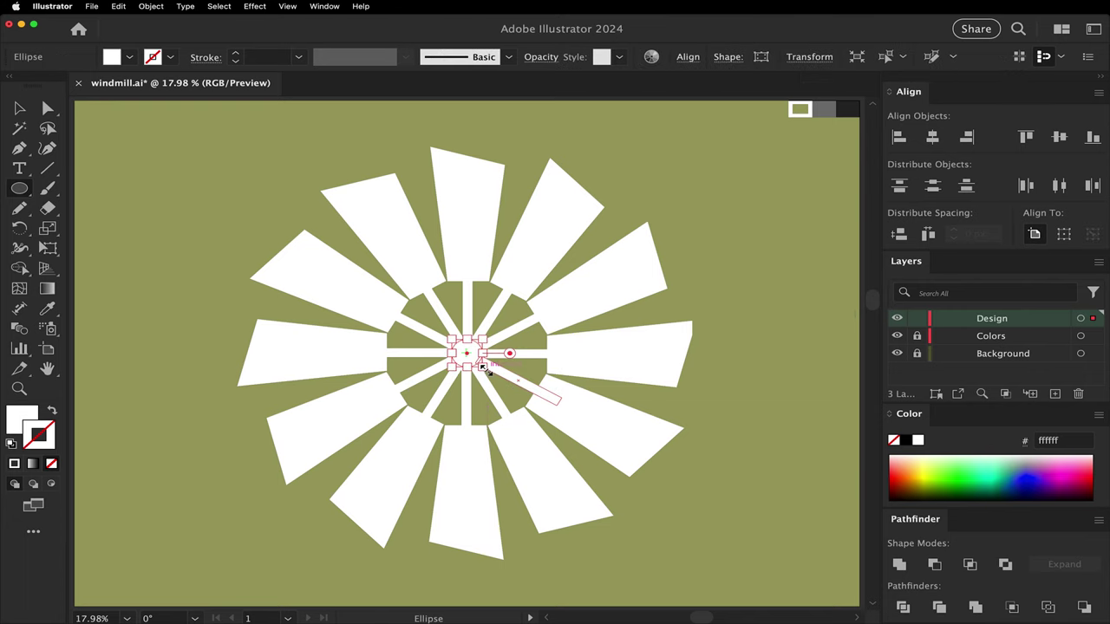
{"action": "key", "text": "v"}
{"action": "left_click", "coordinate": [201, 286]}
Step: Paste a copy of the hub circle in place and enlarge it around the hub
{"action": "left_click", "coordinate": [453, 355]}
{"action": "key", "text": "super+c"}
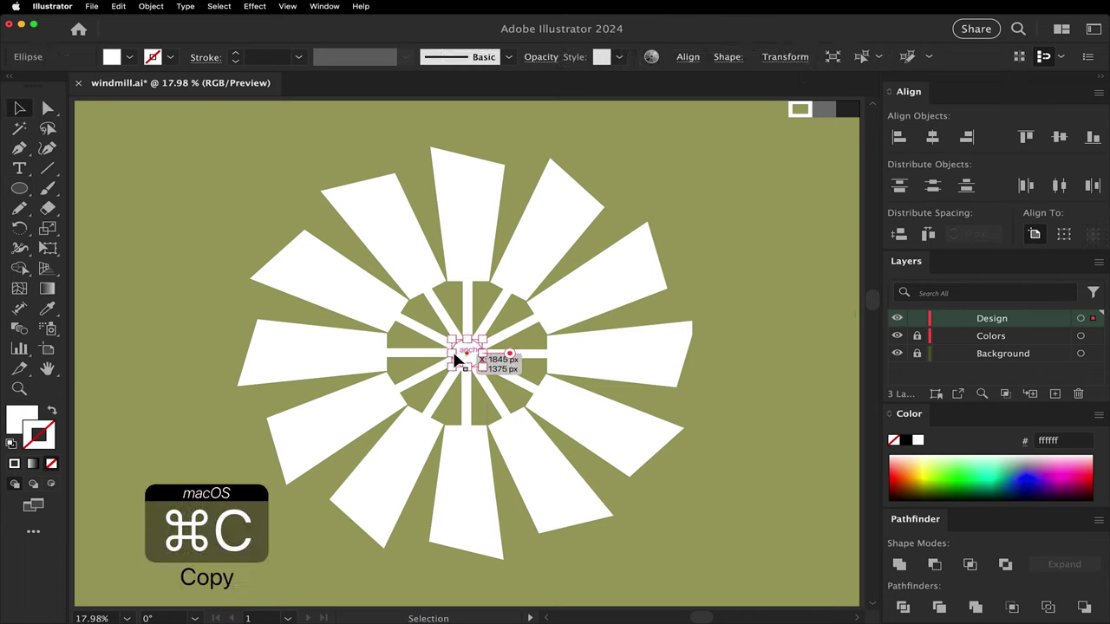
{"action": "key", "text": "shift+super+v"}
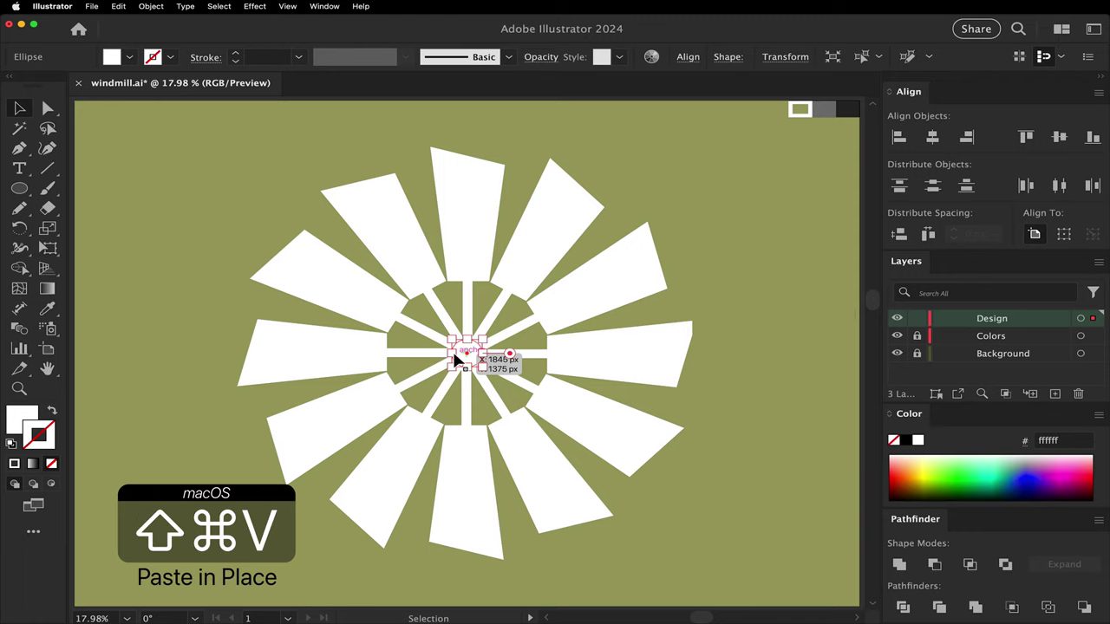
{"action": "left_click_drag", "start_coordinate": [482, 368], "coordinate": [669, 466]}
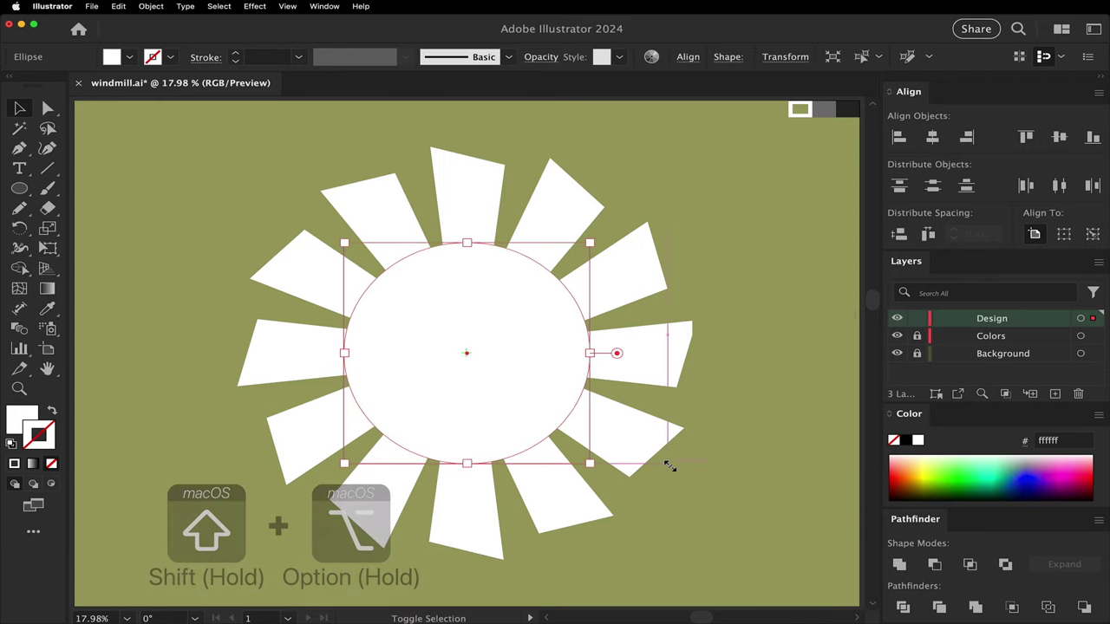
Step: Turn the large circle into a 20 pt round white outline ring
{"action": "left_click", "coordinate": [53, 414]}
{"action": "key", "text": "i"}
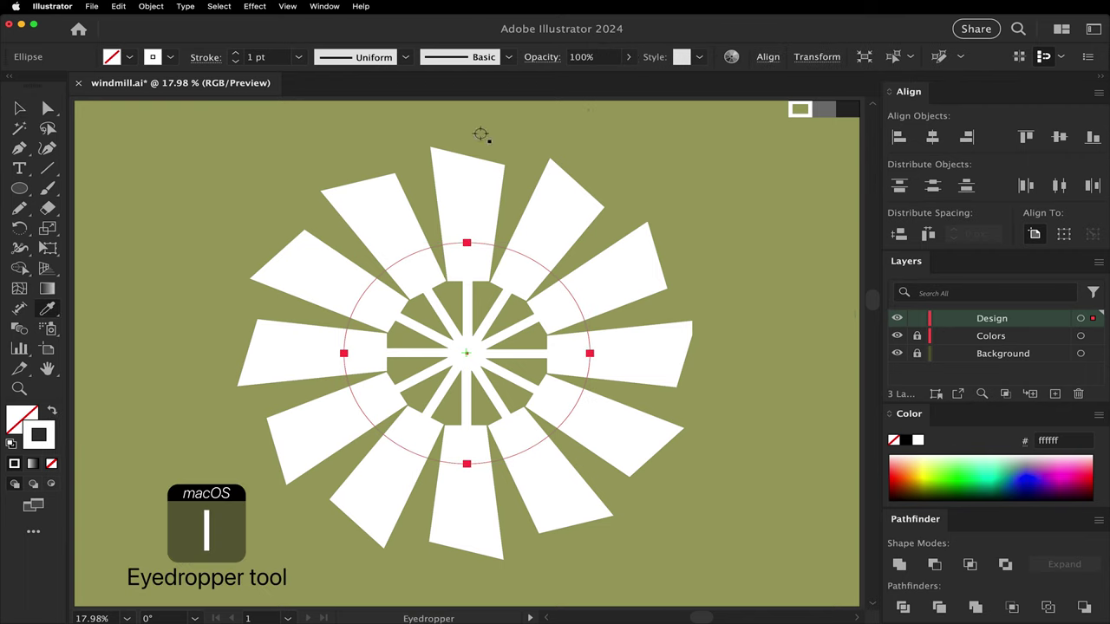
{"action": "left_click", "coordinate": [791, 113]}
{"action": "key", "text": "v"}
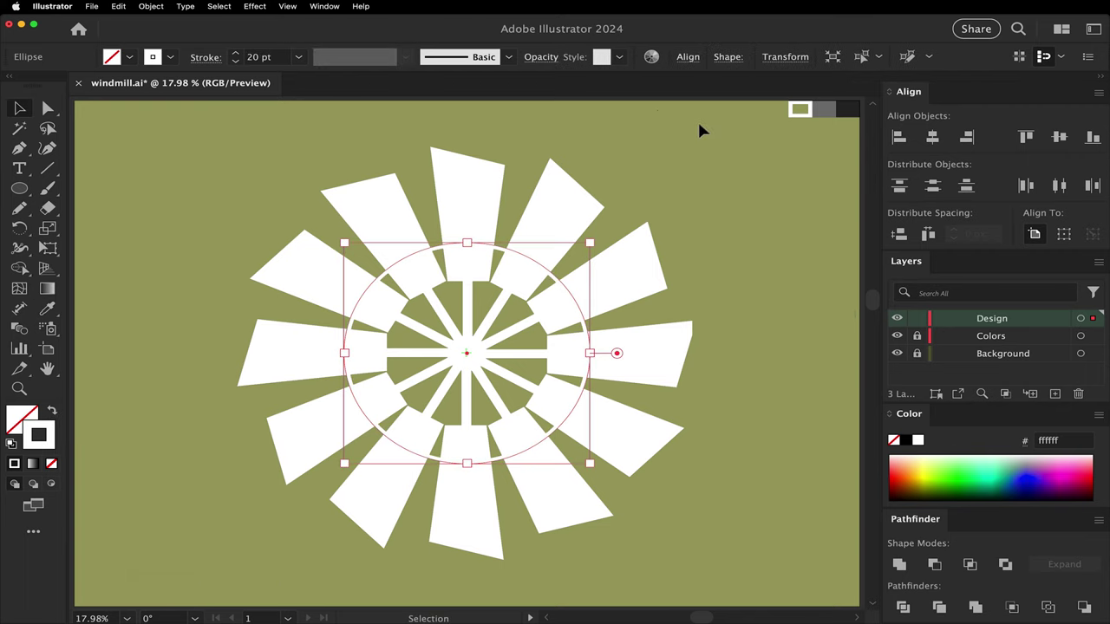
{"action": "left_click", "coordinate": [611, 143]}
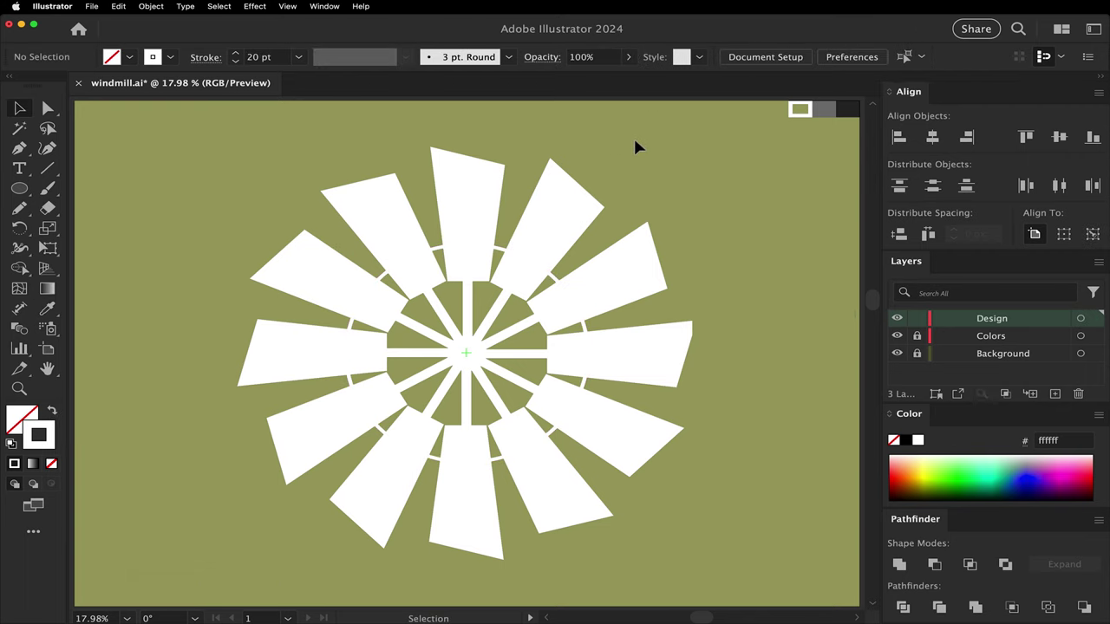
{"action": "left_click_drag", "start_coordinate": [636, 252], "coordinate": [231, 550]}
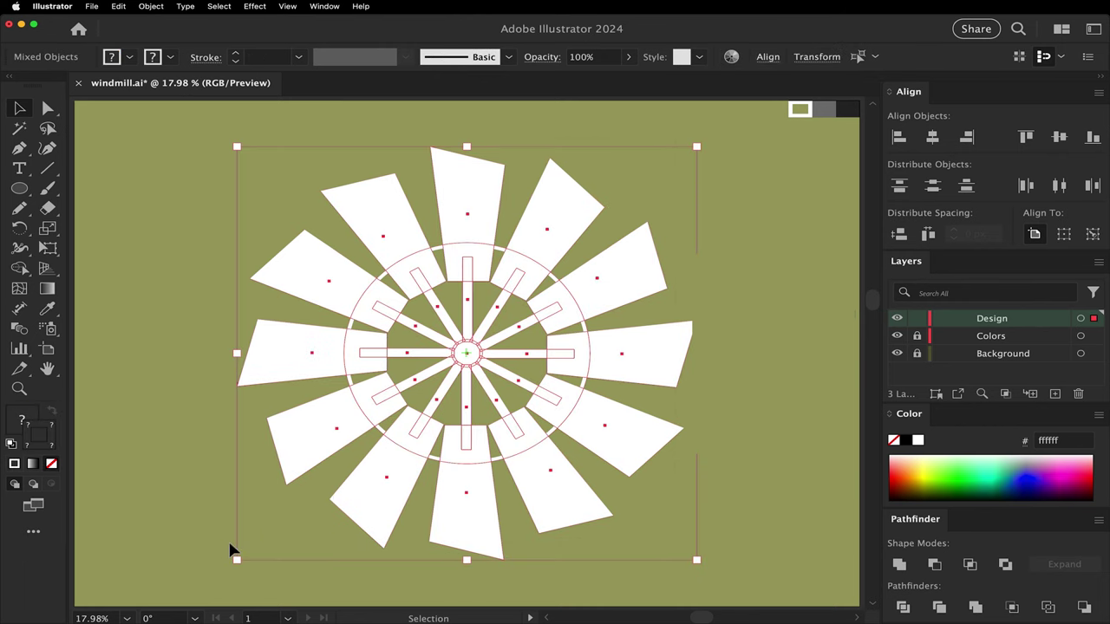
Step: Group the blades and ring, scale the wheel to about a third, and move it top-left
{"action": "key", "text": "super+g"}
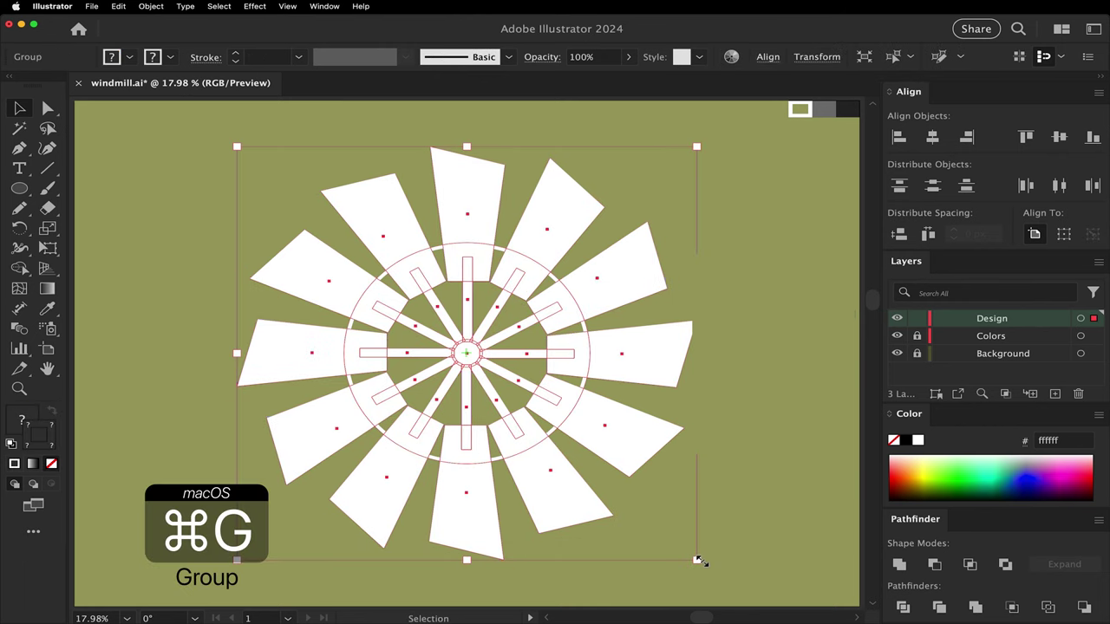
{"action": "left_click_drag", "start_coordinate": [698, 561], "coordinate": [390, 384]}
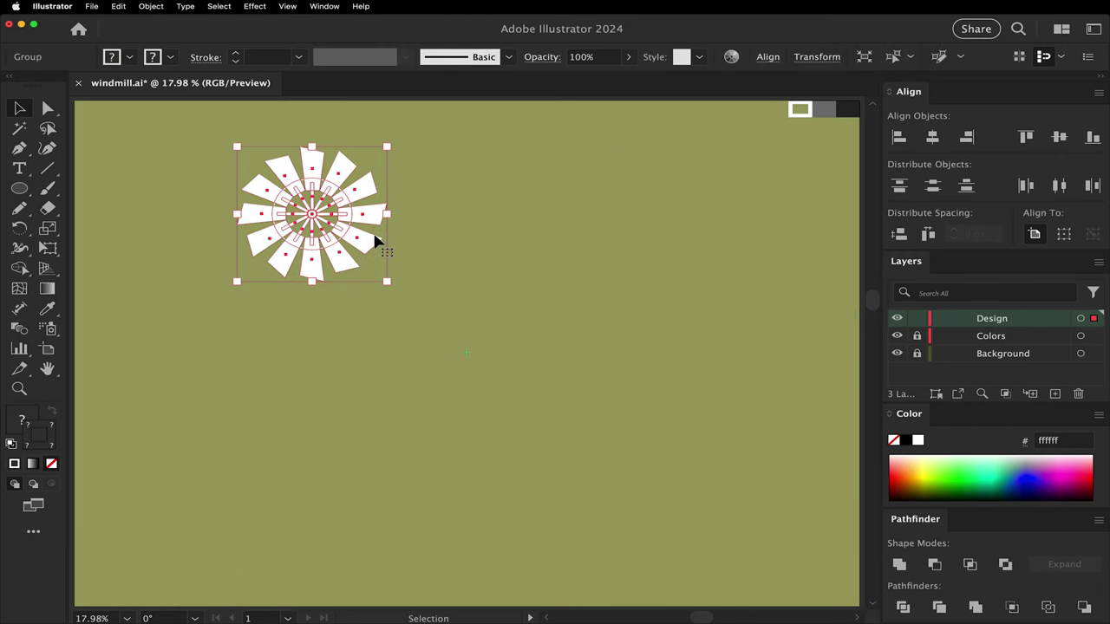
{"action": "left_click_drag", "start_coordinate": [365, 240], "coordinate": [239, 209]}
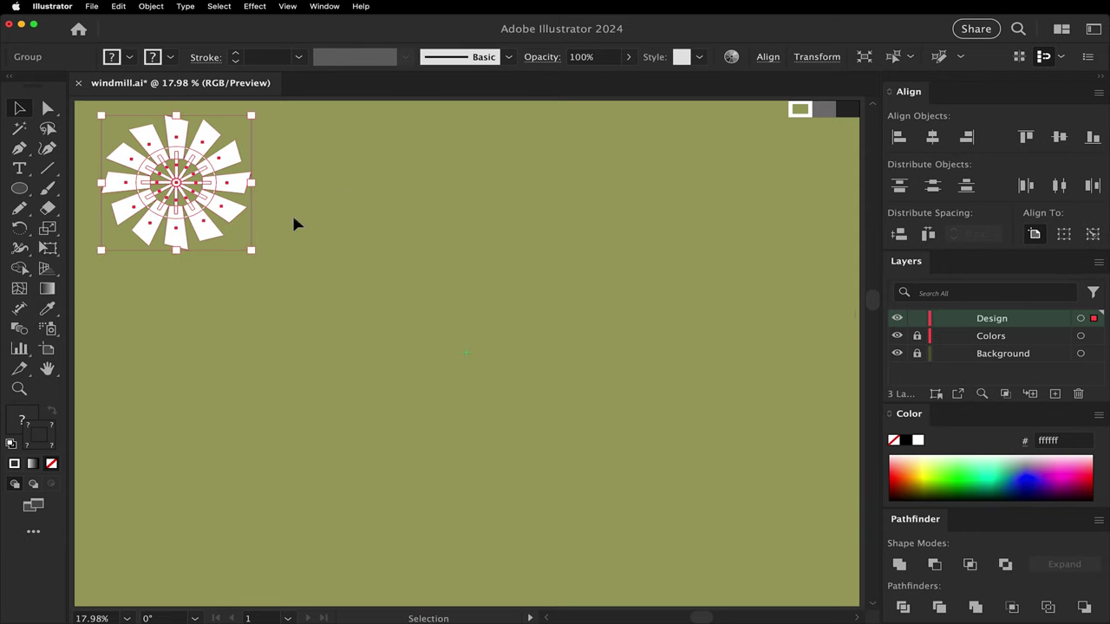
{"action": "left_click", "coordinate": [387, 224]}
{"action": "key", "text": "i"}
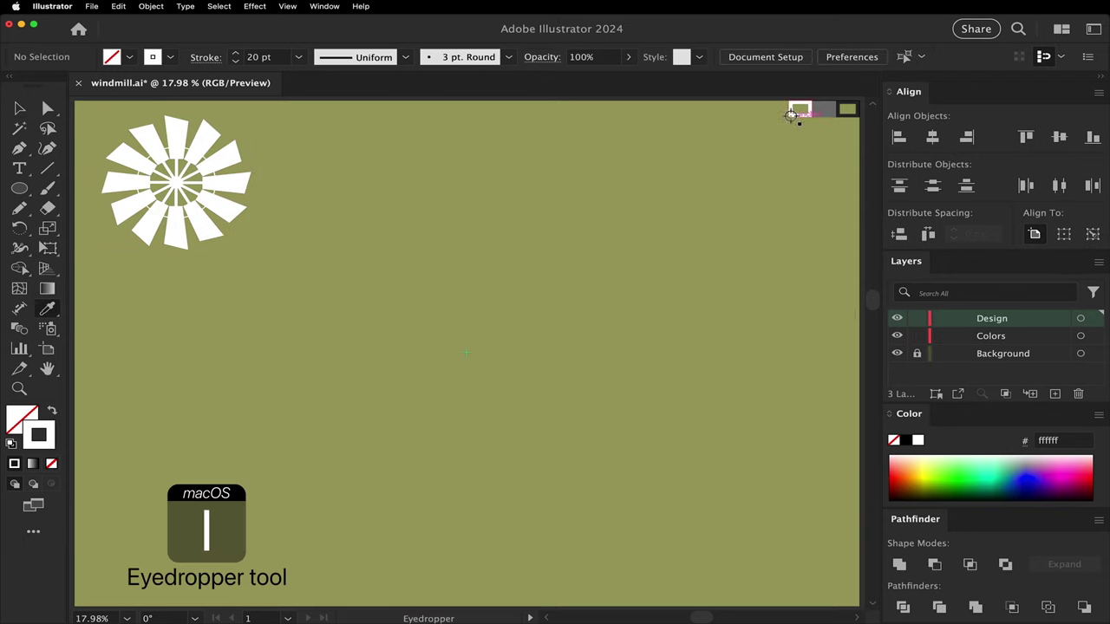
Step: Draw two crossing diagonal lines and align them into a centred X
{"action": "key", "text": "backslash"}
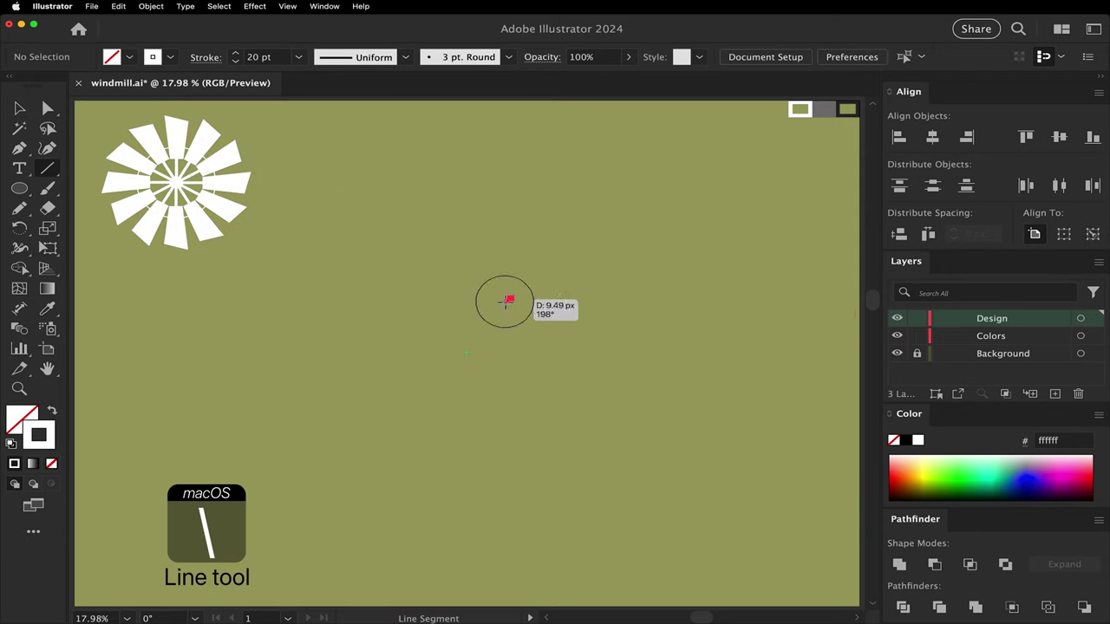
{"action": "mouse_move", "coordinate": [507, 302]}
{"action": "left_mouse_down"}
{"action": "mouse_move", "coordinate": [401, 384]}
{"action": "mouse_move", "coordinate": [477, 379]}
{"action": "left_mouse_up"}
{"action": "key", "text": "v"}
{"action": "left_click_drag", "start_coordinate": [566, 289], "coordinate": [556, 378]}
{"action": "left_click", "coordinate": [929, 139]}
{"action": "left_click", "coordinate": [1052, 139]}
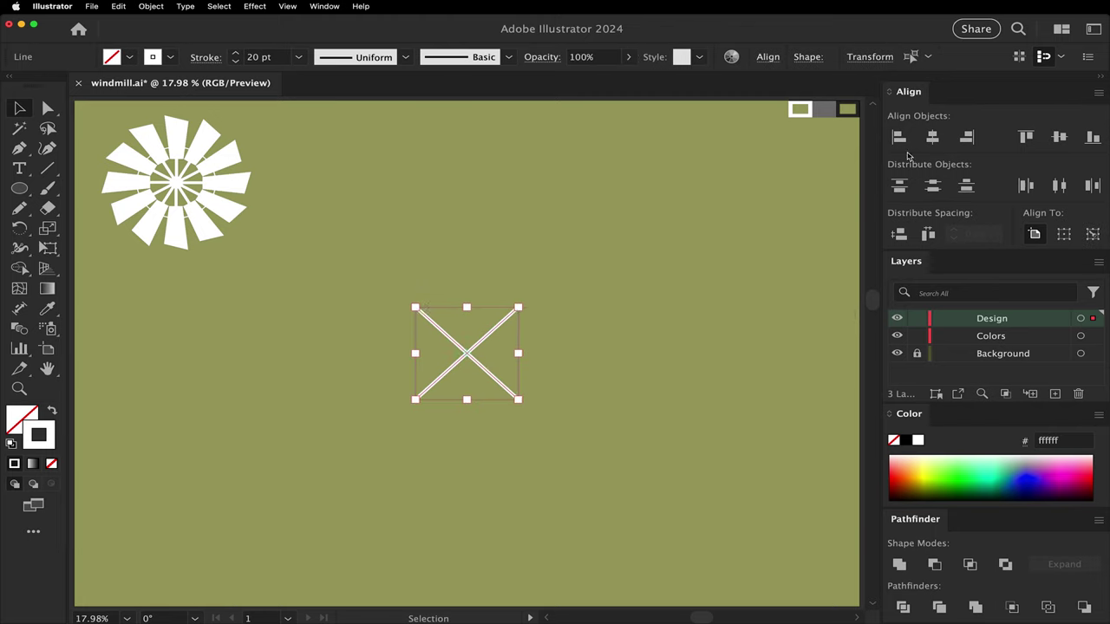
{"action": "left_click", "coordinate": [463, 300]}
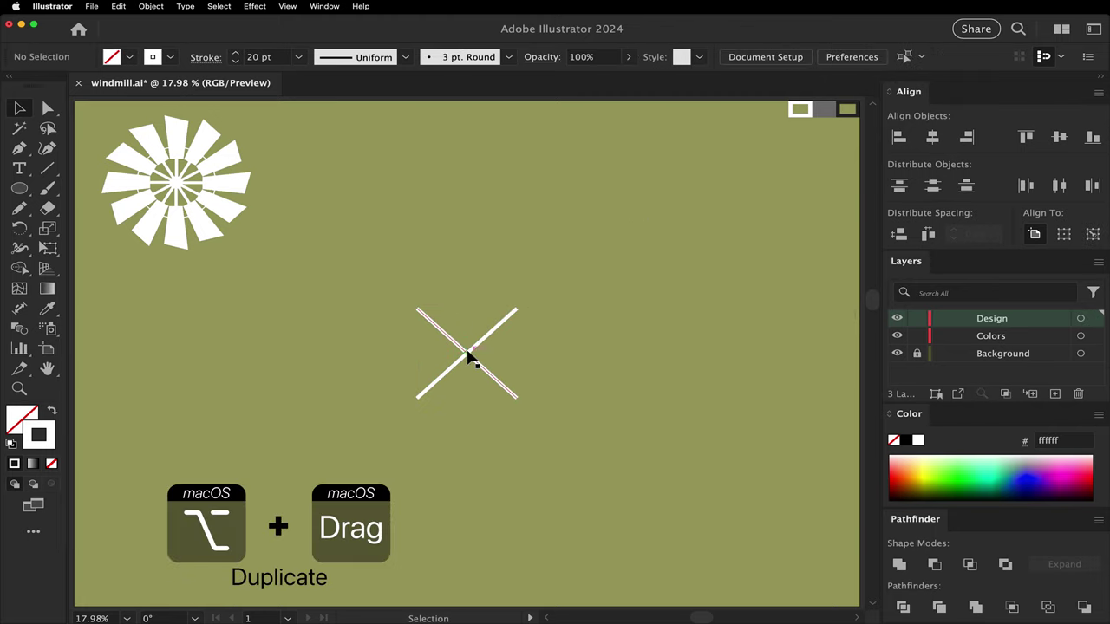
Step: Duplicate the X above the original, group both, and centre them vertically on the artboard
{"action": "left_click_drag", "start_coordinate": [464, 335], "coordinate": [449, 268]}
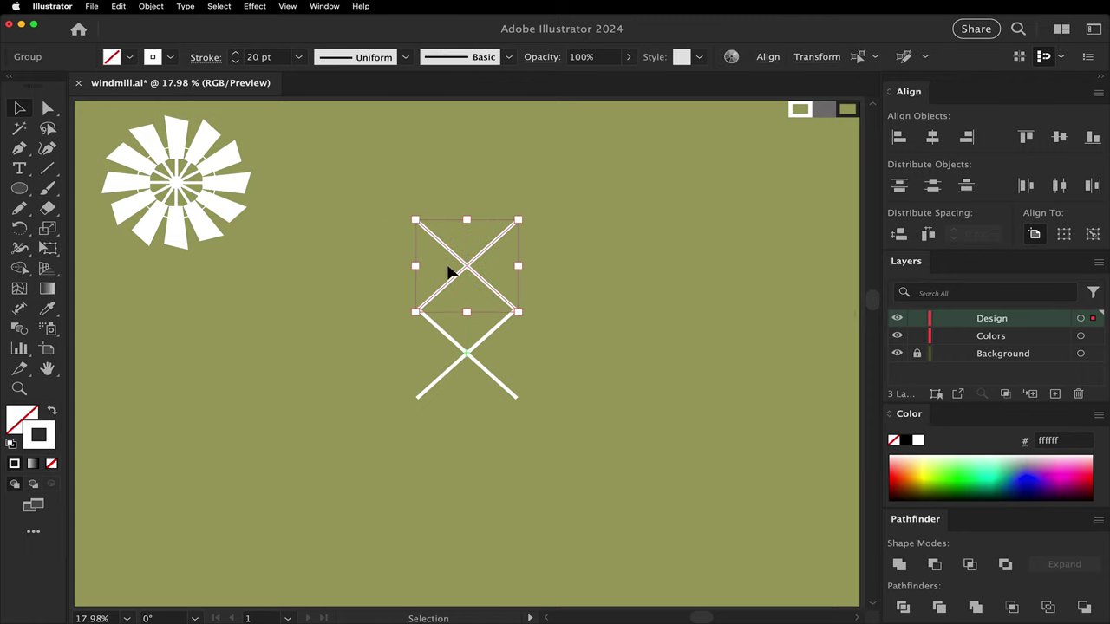
{"action": "left_click_drag", "start_coordinate": [393, 234], "coordinate": [525, 401]}
{"action": "key", "text": "super+g"}
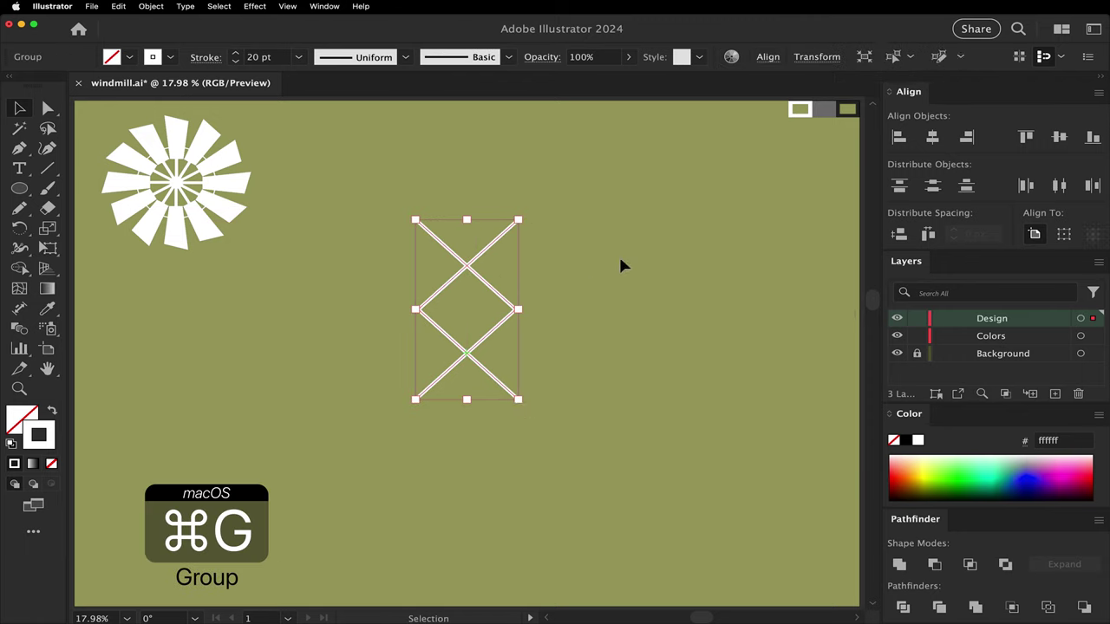
{"action": "left_click", "coordinate": [1059, 137]}
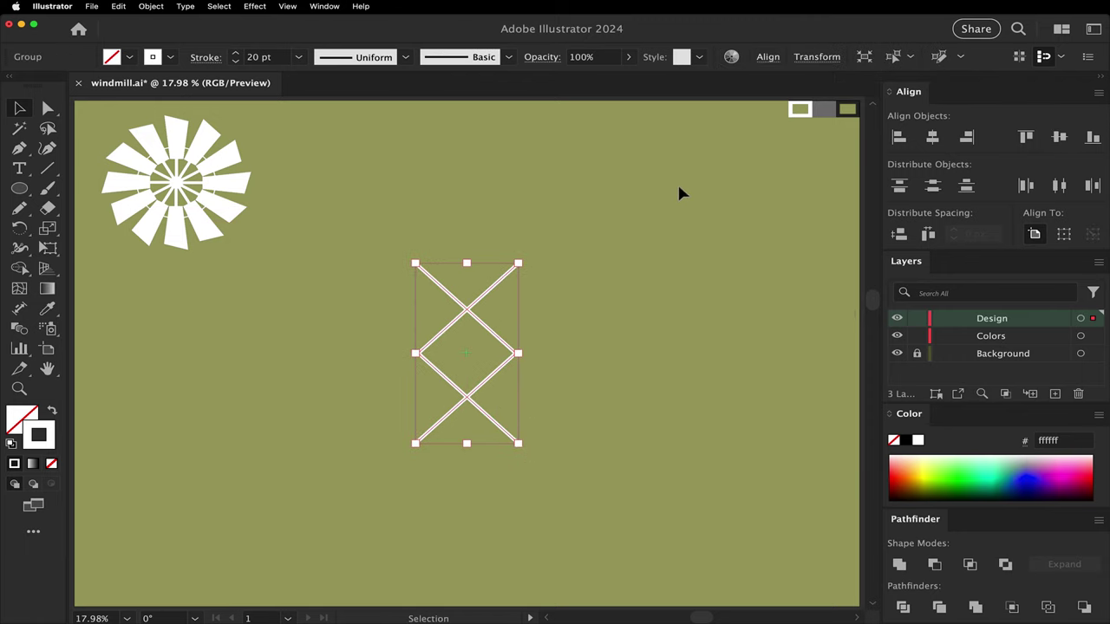
{"action": "left_click", "coordinate": [597, 205]}
Step: Draw horizontal bars across the top and middle of the stacked X's
{"action": "key", "text": "backslash"}
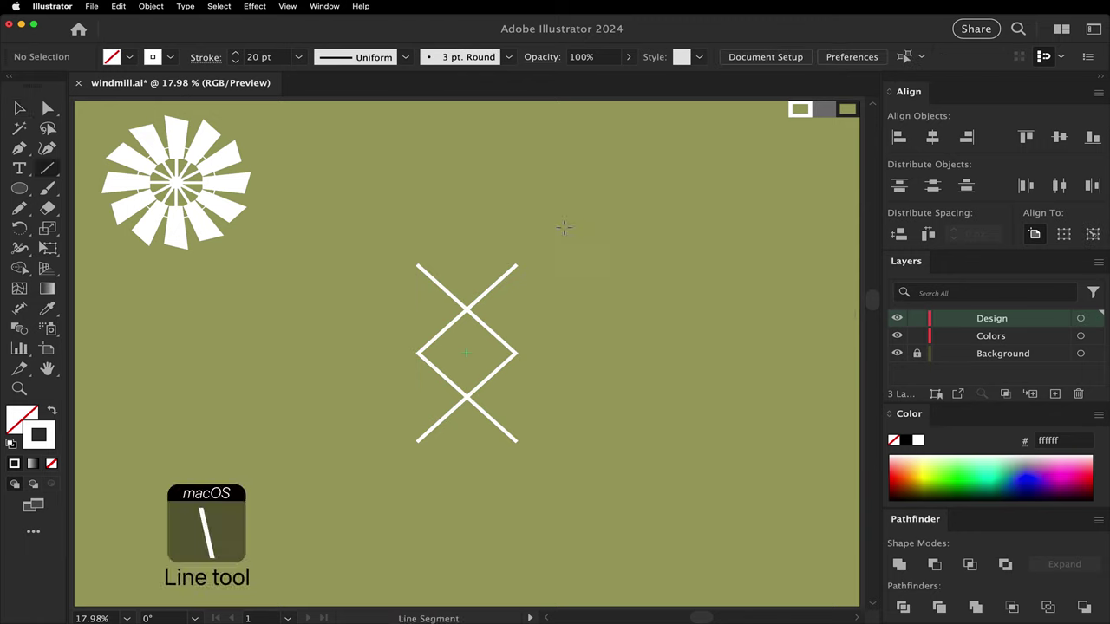
{"action": "left_click_drag", "start_coordinate": [516, 263], "coordinate": [416, 265]}
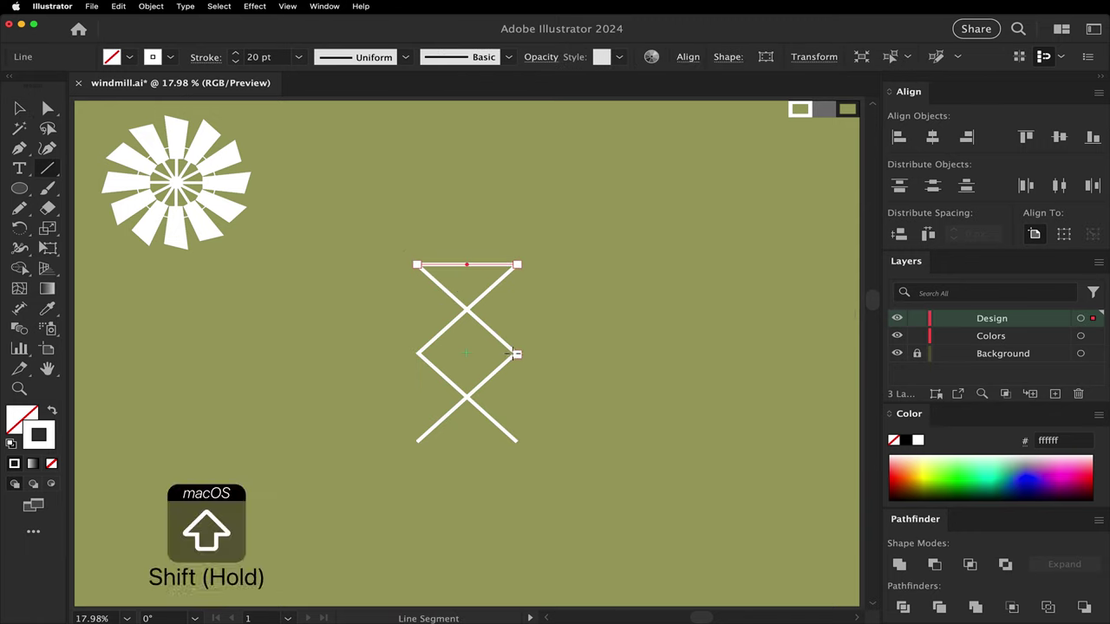
{"action": "left_click_drag", "start_coordinate": [515, 355], "coordinate": [416, 355]}
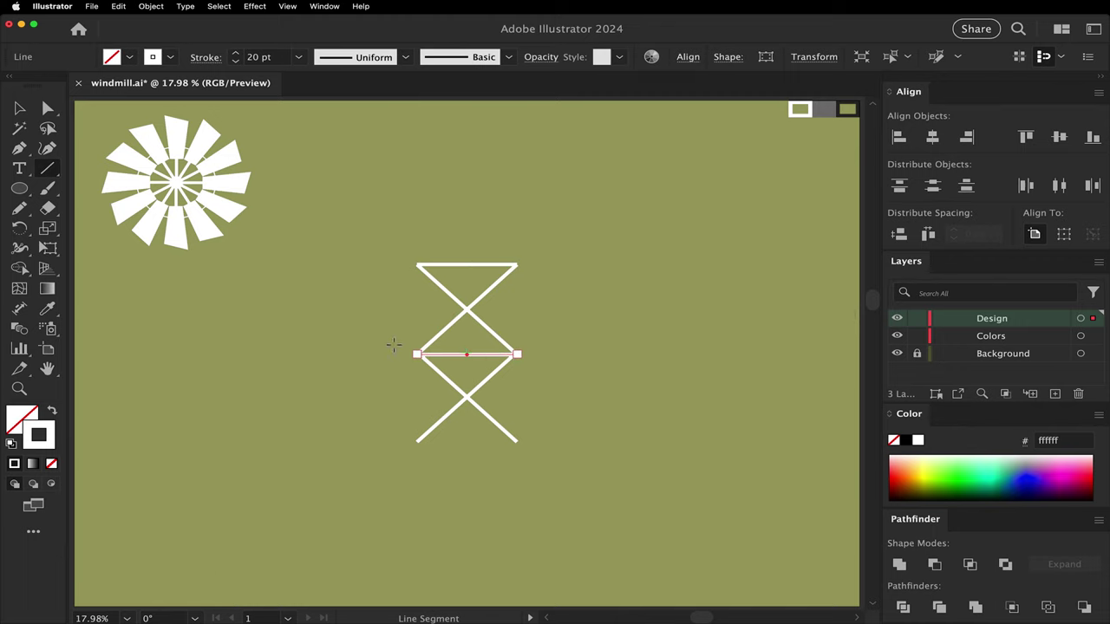
{"action": "key", "text": "v"}
{"action": "left_click", "coordinate": [362, 328]}
Step: Draw a vertical leg beside the X's and duplicate it to make paired legs
{"action": "key", "text": "backslash"}
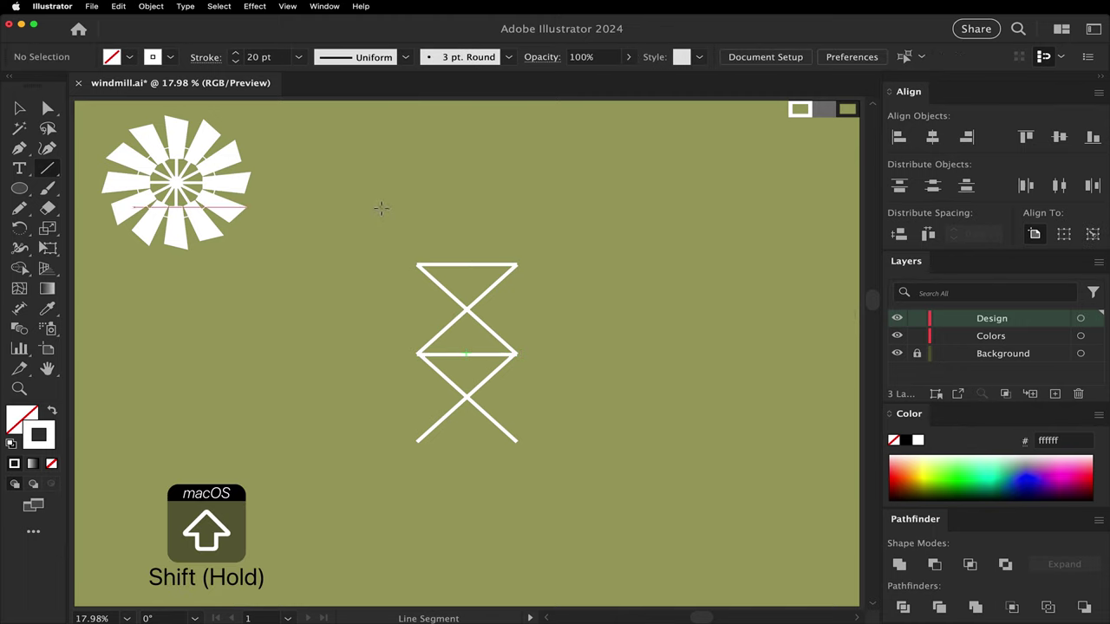
{"action": "left_click_drag", "start_coordinate": [380, 207], "coordinate": [380, 486]}
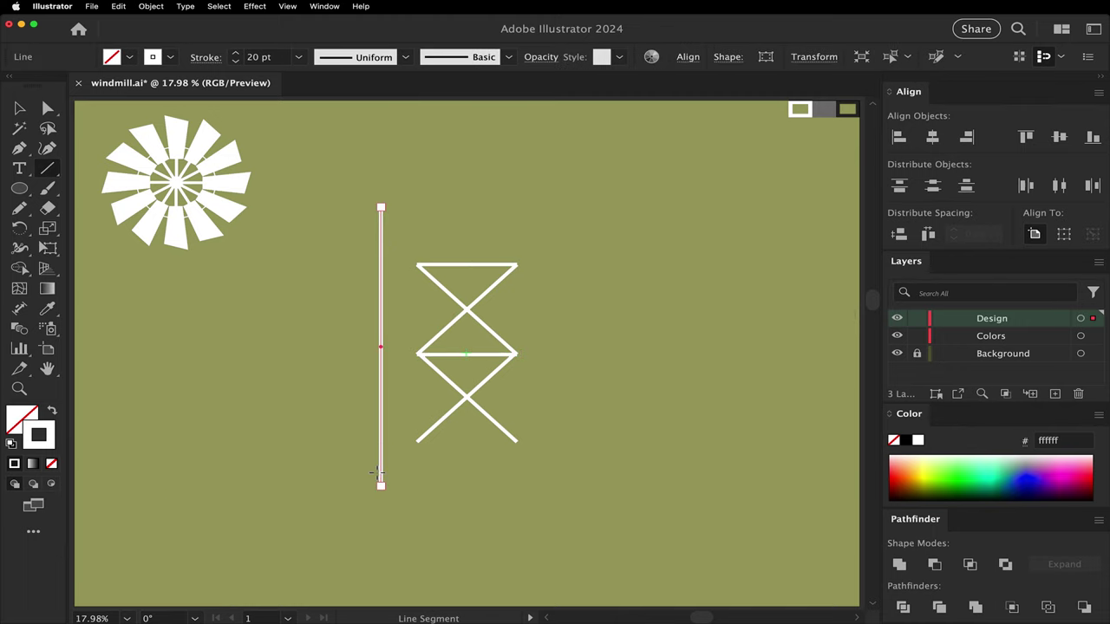
{"action": "left_click", "coordinate": [1058, 136]}
{"action": "key", "text": "v"}
{"action": "left_click_drag", "start_coordinate": [381, 239], "coordinate": [529, 235]}
{"action": "left_click", "coordinate": [345, 227]}
{"action": "left_click", "coordinate": [560, 233]}
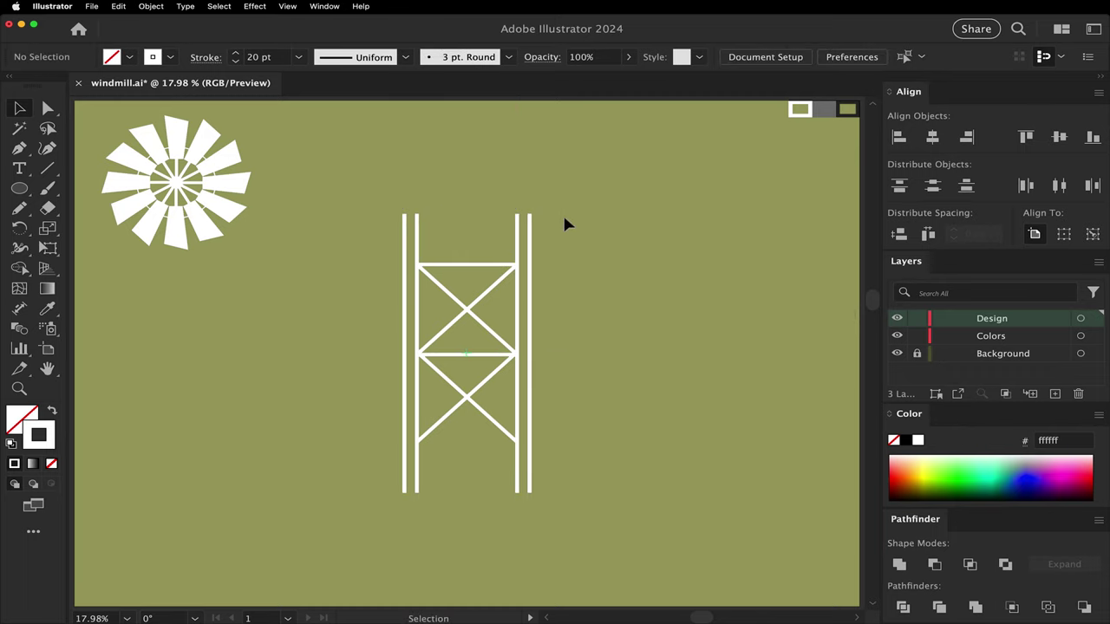
Step: Group the tower lines and use Free Distort to pull the top corners inward
{"action": "left_click_drag", "start_coordinate": [330, 407], "coordinate": [310, 425]}
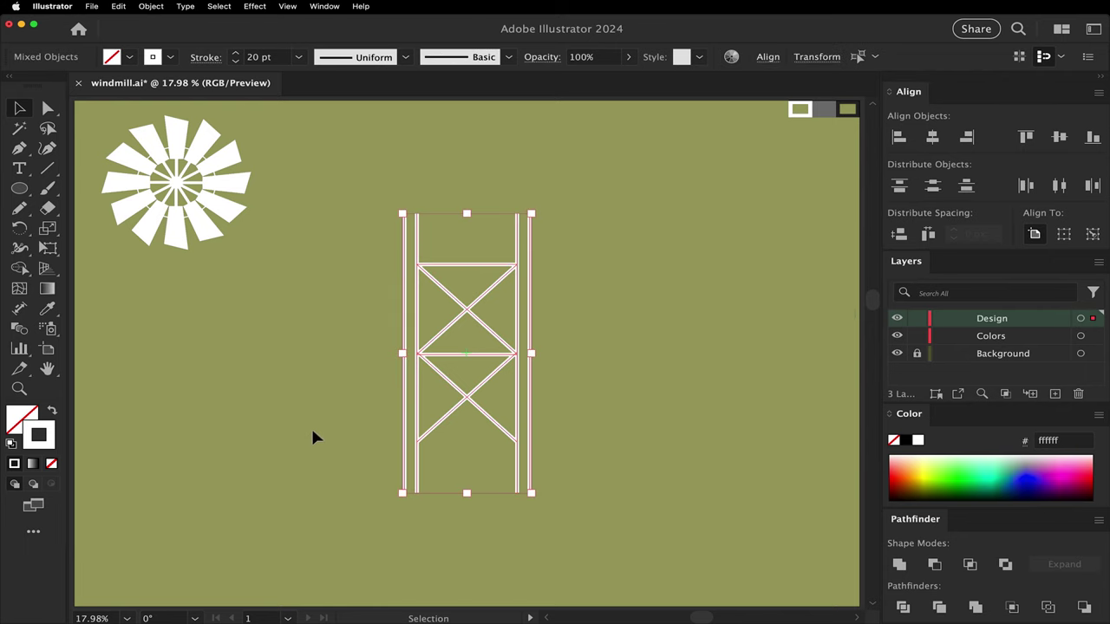
{"action": "key", "text": "super+g"}
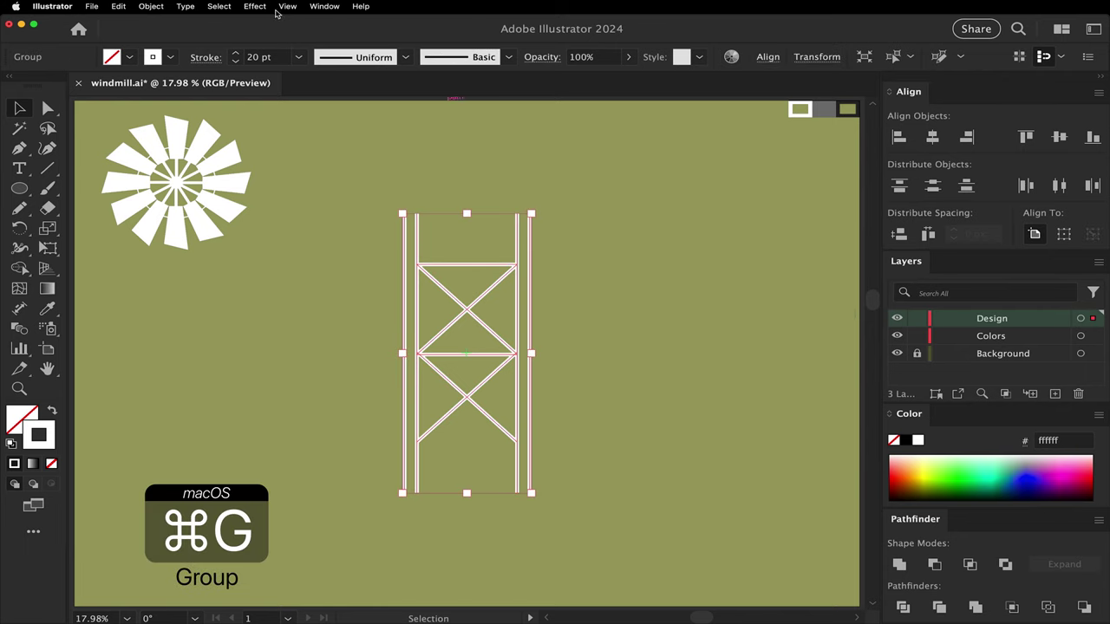
{"action": "left_click", "coordinate": [254, 6]}
{"action": "mouse_move", "coordinate": [421, 124]}
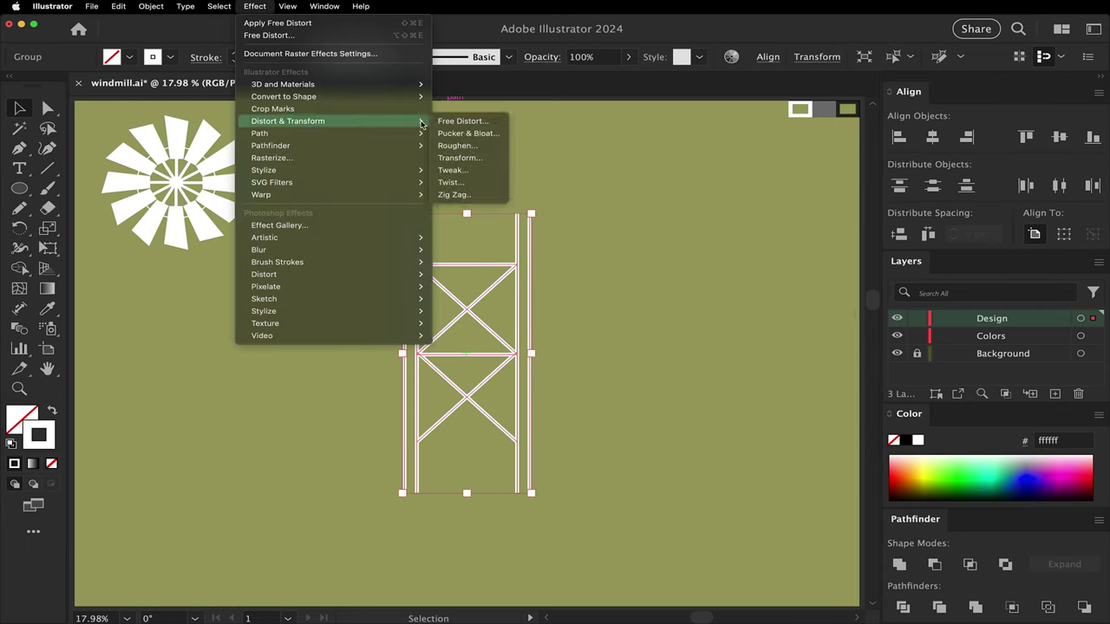
{"action": "left_click", "coordinate": [495, 124]}
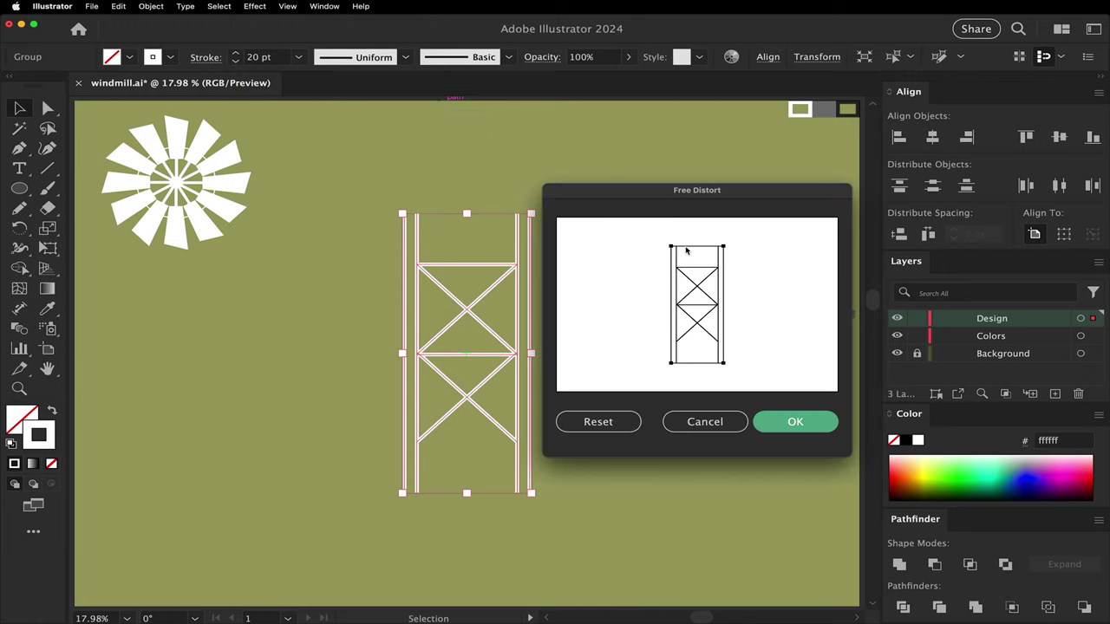
{"action": "left_click_drag", "start_coordinate": [671, 247], "coordinate": [702, 248]}
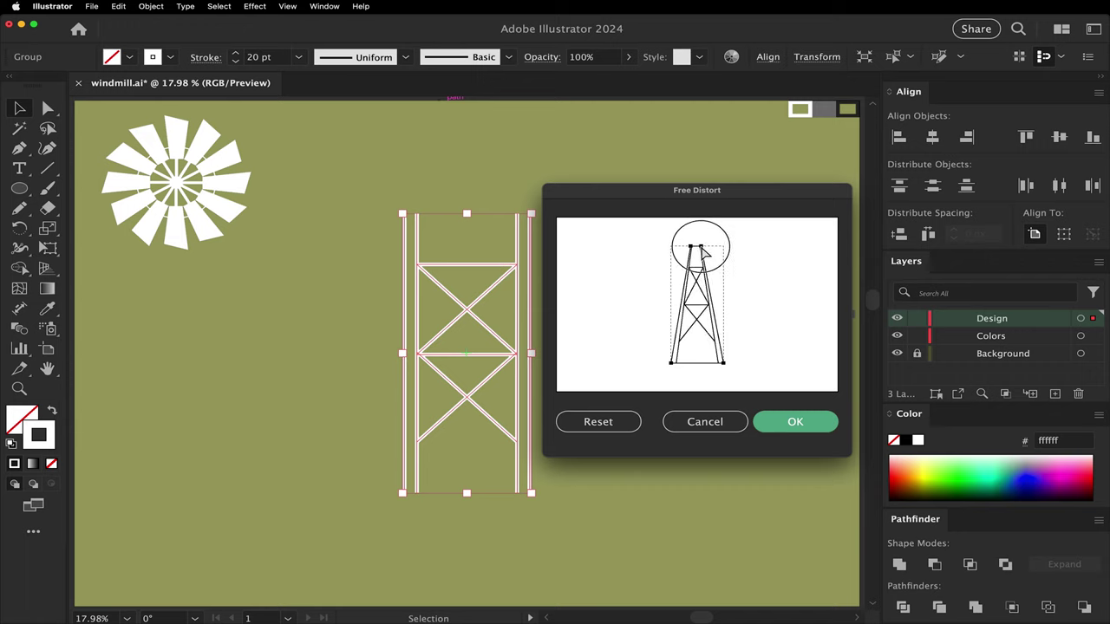
{"action": "left_click_drag", "start_coordinate": [671, 363], "coordinate": [717, 364]}
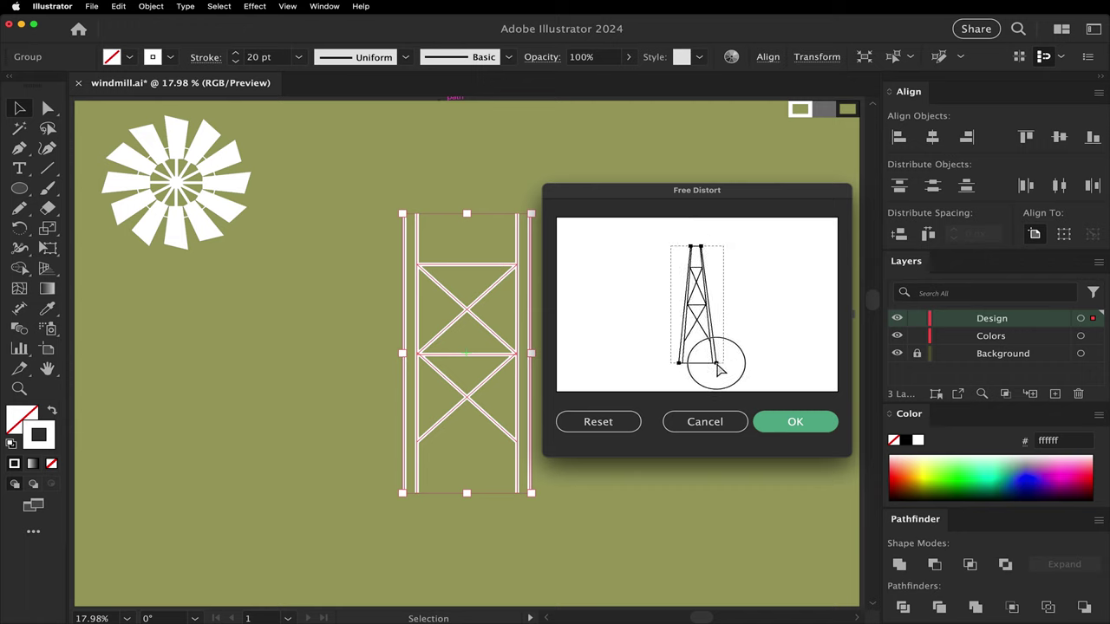
{"action": "left_click", "coordinate": [782, 425]}
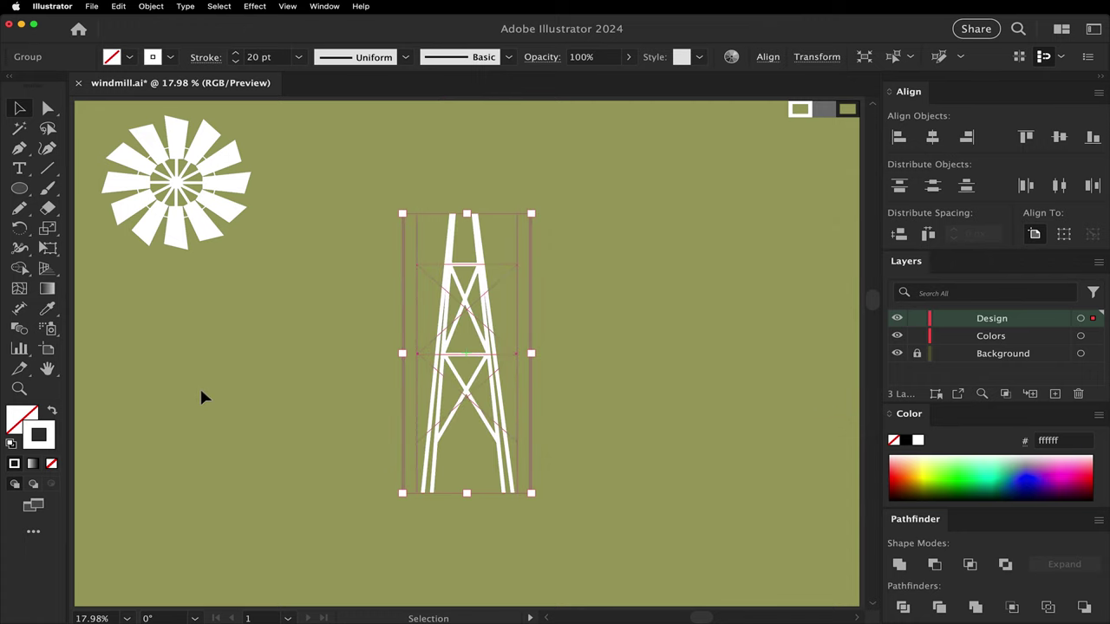
Step: Recolour the tower dark grey, drag it lower, and move the wheel right above its centre
{"action": "key", "text": "i"}
{"action": "left_click", "coordinate": [846, 110]}
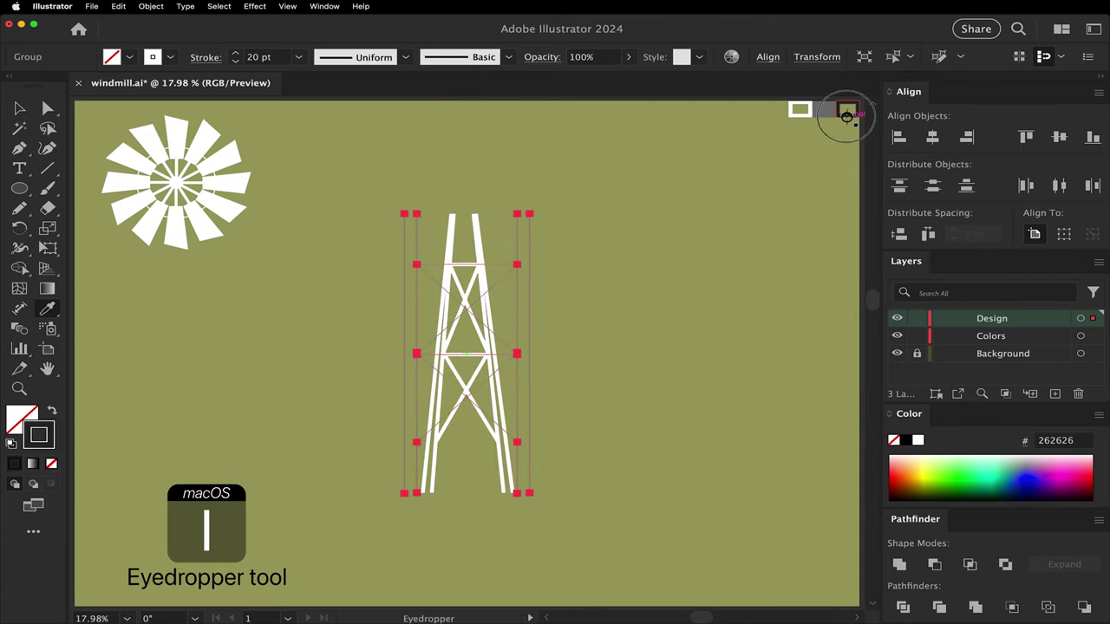
{"action": "key", "text": "v"}
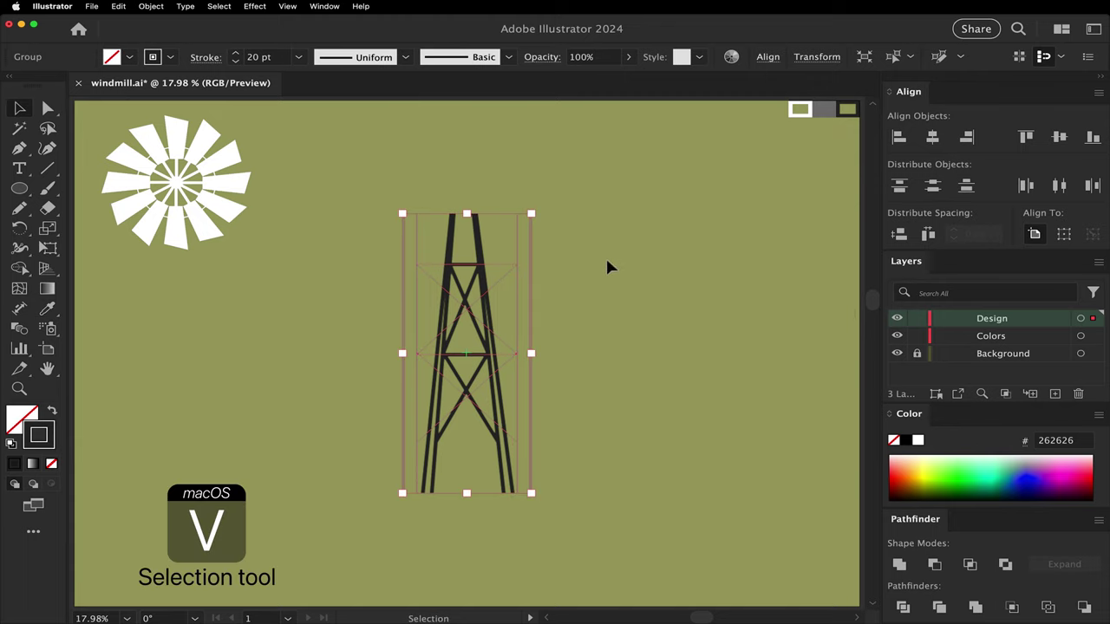
{"action": "left_click", "coordinate": [606, 267]}
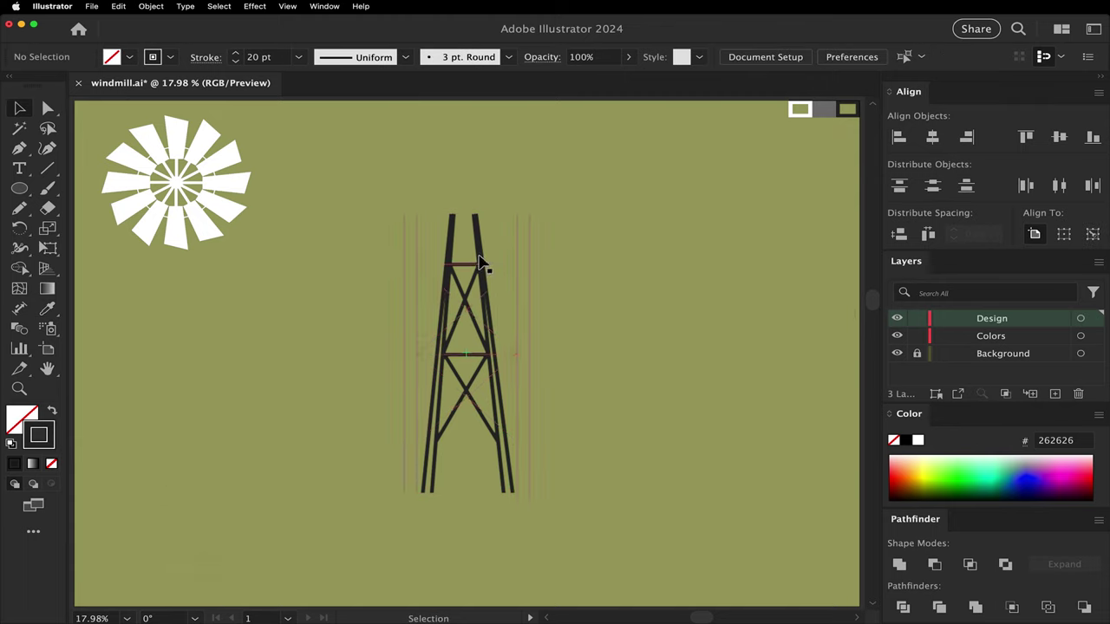
{"action": "left_click_drag", "start_coordinate": [479, 262], "coordinate": [480, 343]}
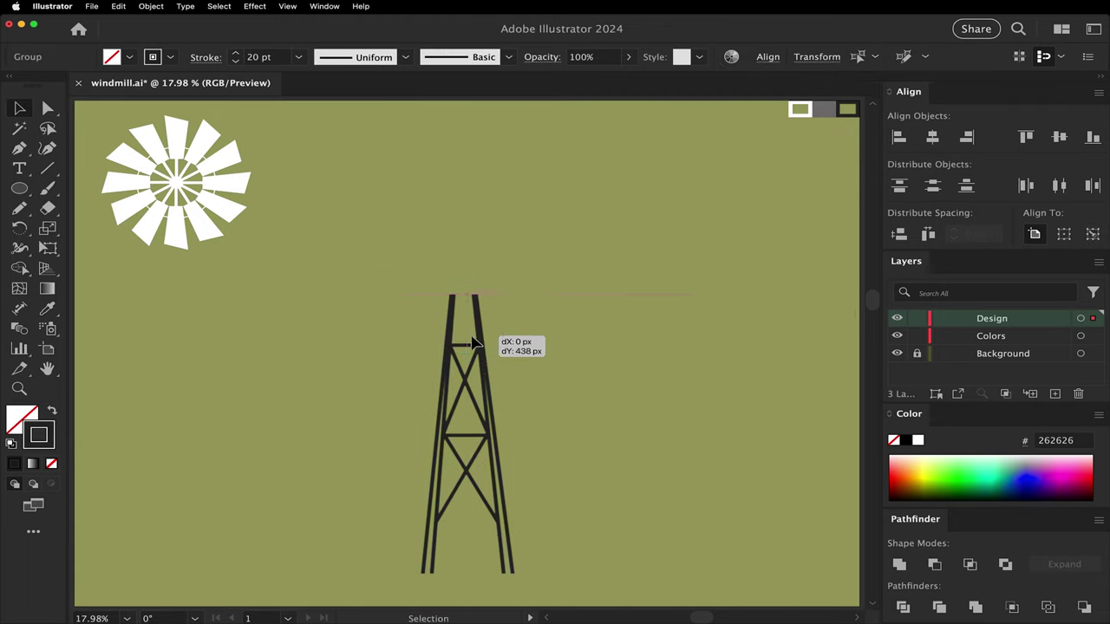
{"action": "left_click", "coordinate": [292, 266]}
{"action": "left_click_drag", "start_coordinate": [217, 213], "coordinate": [501, 218]}
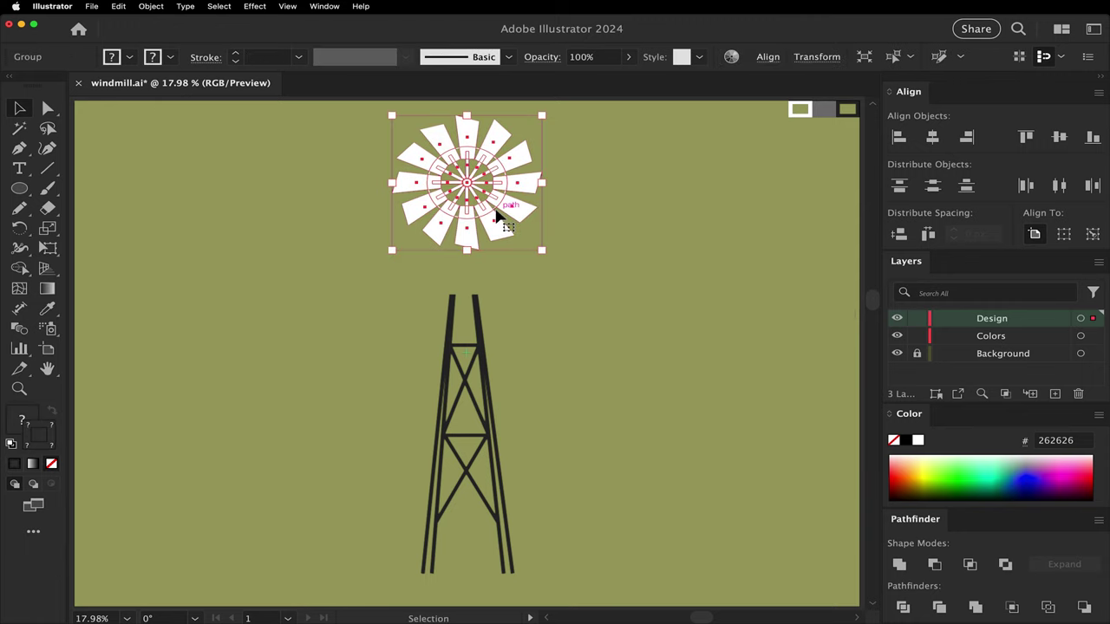
Step: Inside the wheel group, convert the inner circle's stroke with Outline Stroke
{"action": "double_click", "coordinate": [499, 217]}
{"action": "left_click", "coordinate": [499, 216]}
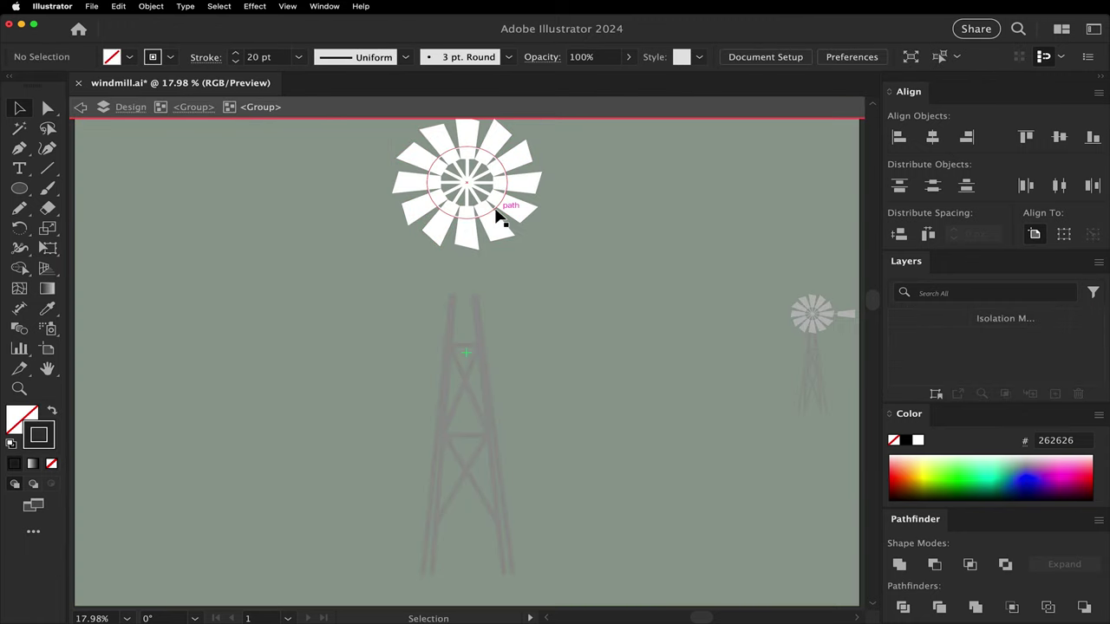
{"action": "double_click", "coordinate": [495, 217]}
{"action": "left_click", "coordinate": [151, 6]}
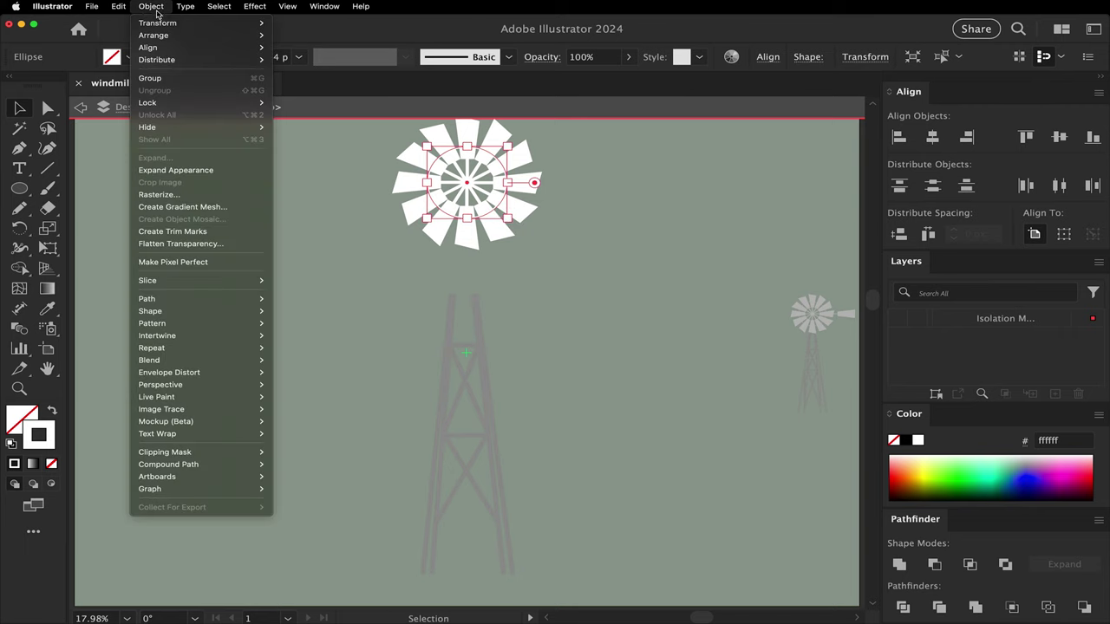
{"action": "mouse_move", "coordinate": [199, 298]}
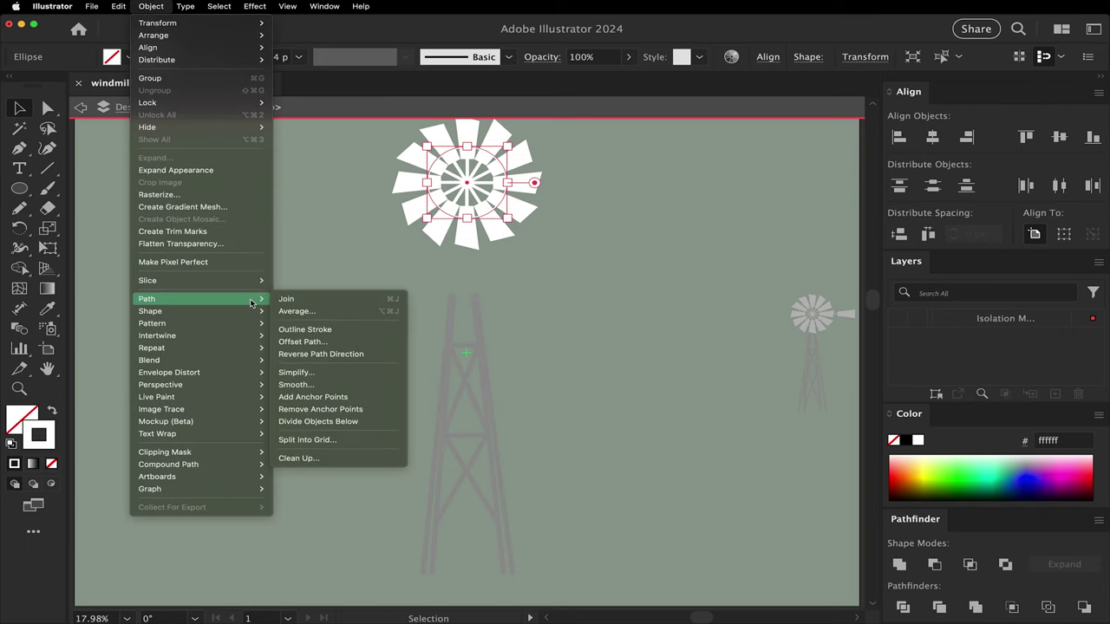
{"action": "left_click", "coordinate": [347, 336]}
Step: Select the whole wheel and merge it with Pathfinder Unite
{"action": "left_click", "coordinate": [302, 263]}
{"action": "double_click", "coordinate": [302, 264]}
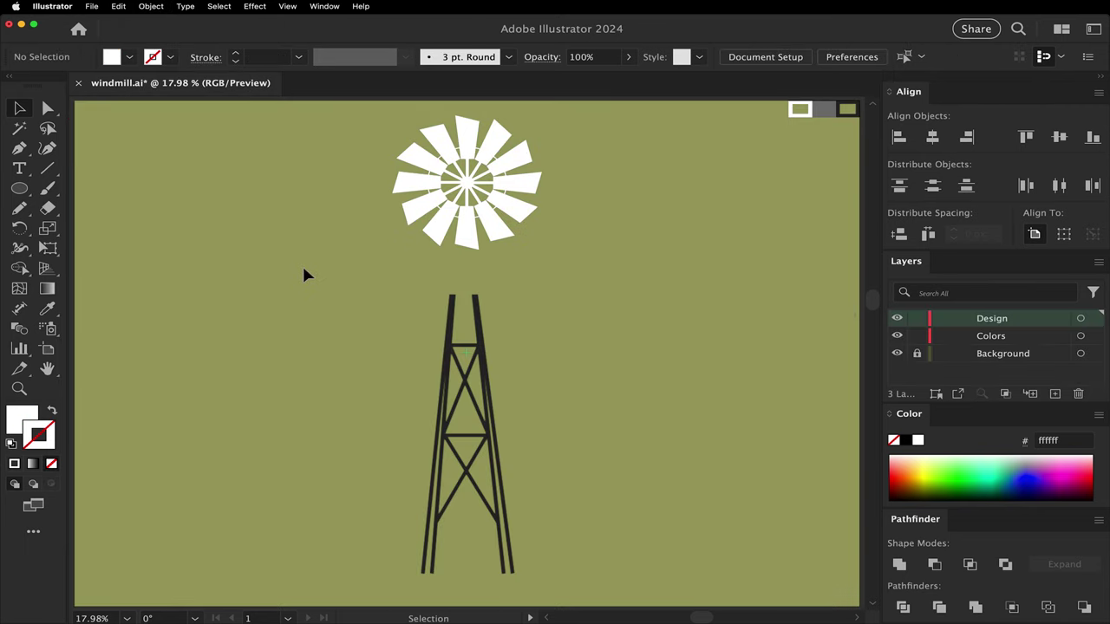
{"action": "left_click", "coordinate": [440, 243]}
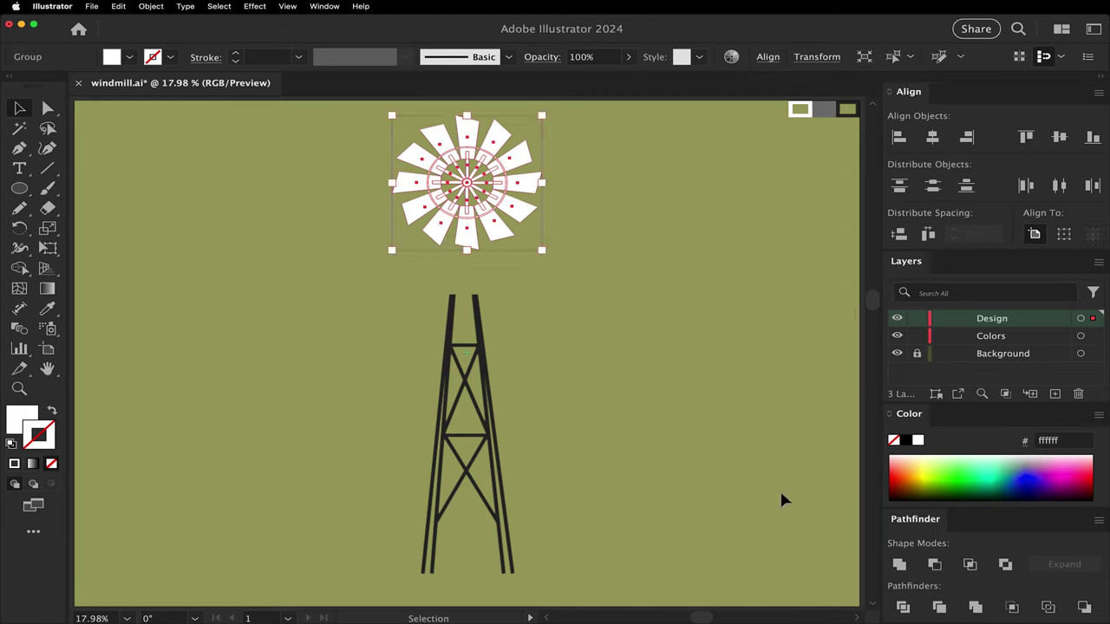
{"action": "left_click", "coordinate": [898, 563]}
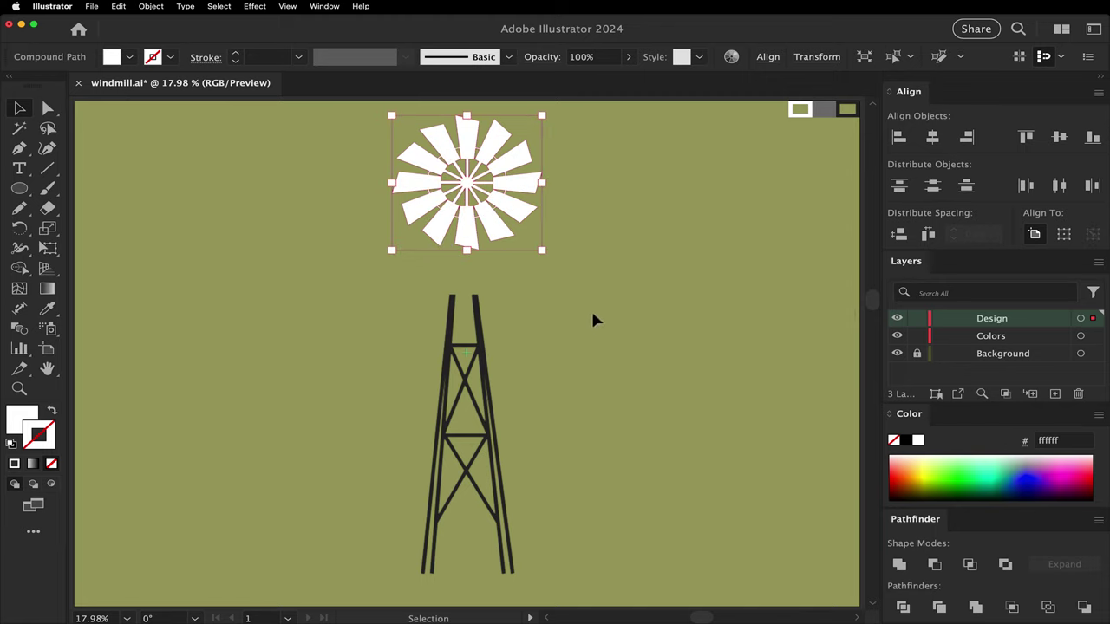
Step: Colour the wheel grey, move it onto the tower top, and bring it forward
{"action": "key", "text": "i"}
{"action": "left_click", "coordinate": [823, 109]}
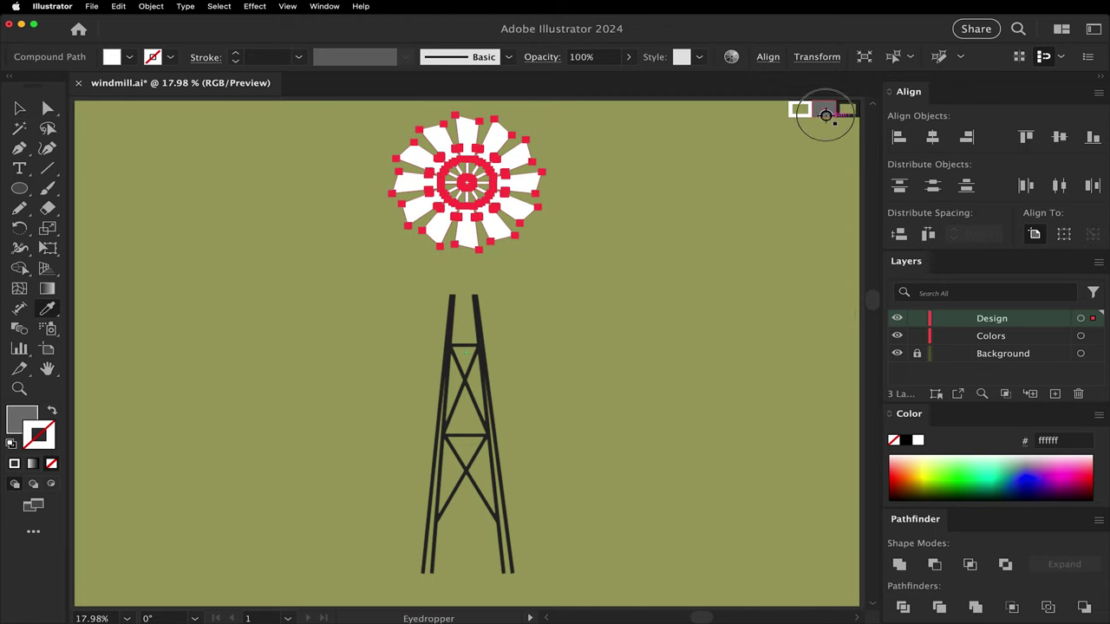
{"action": "key", "text": "v"}
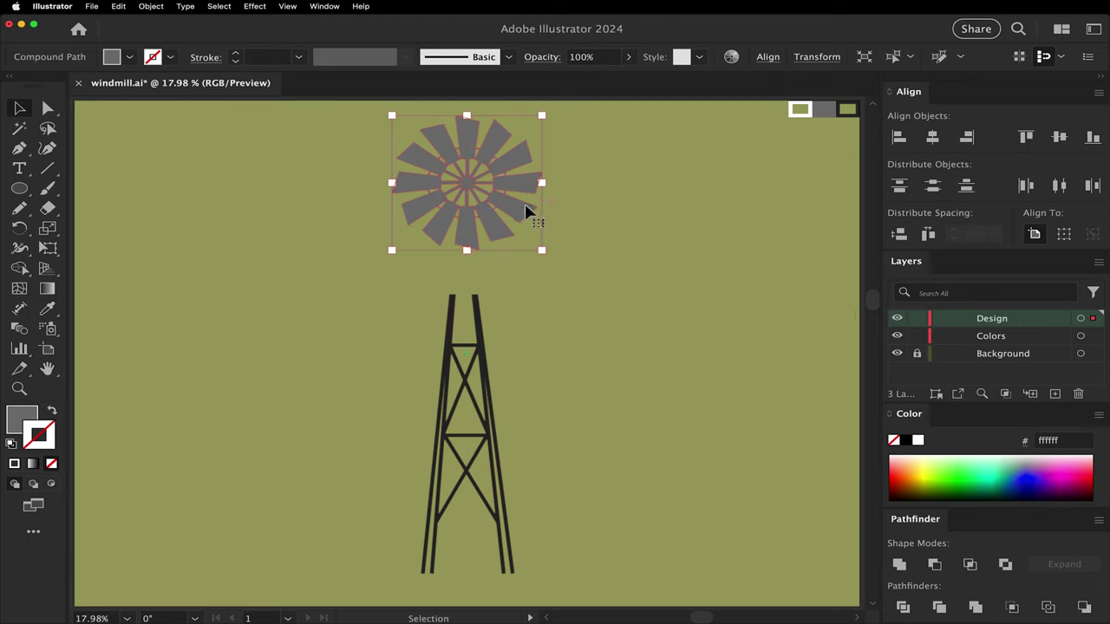
{"action": "left_click_drag", "start_coordinate": [526, 212], "coordinate": [515, 288]}
{"action": "key", "text": "super+bracketright"}
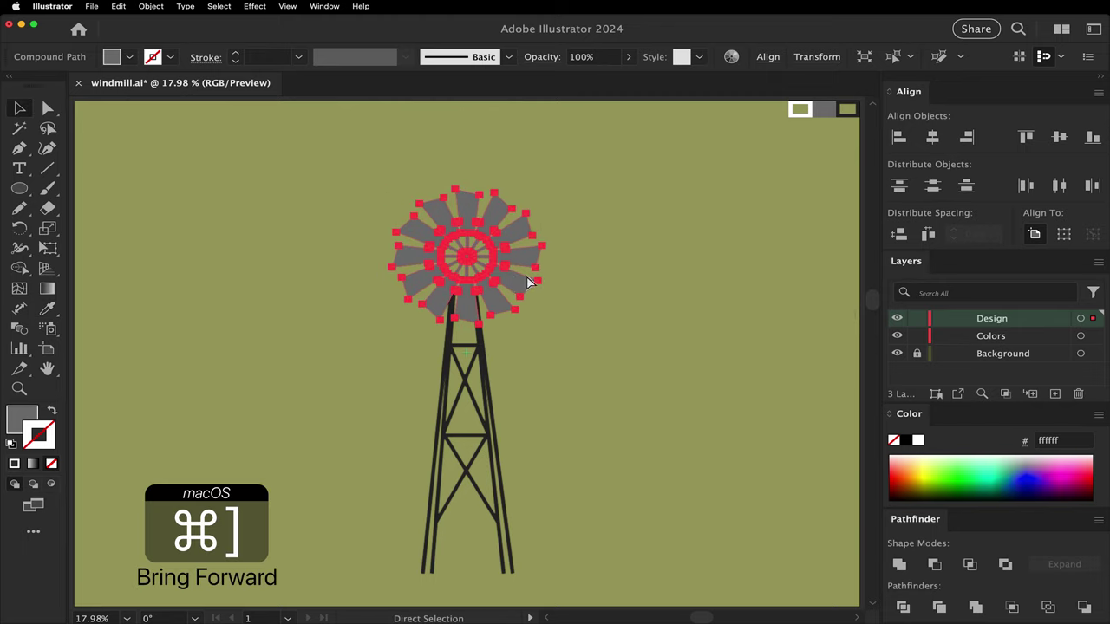
{"action": "left_click", "coordinate": [579, 280]}
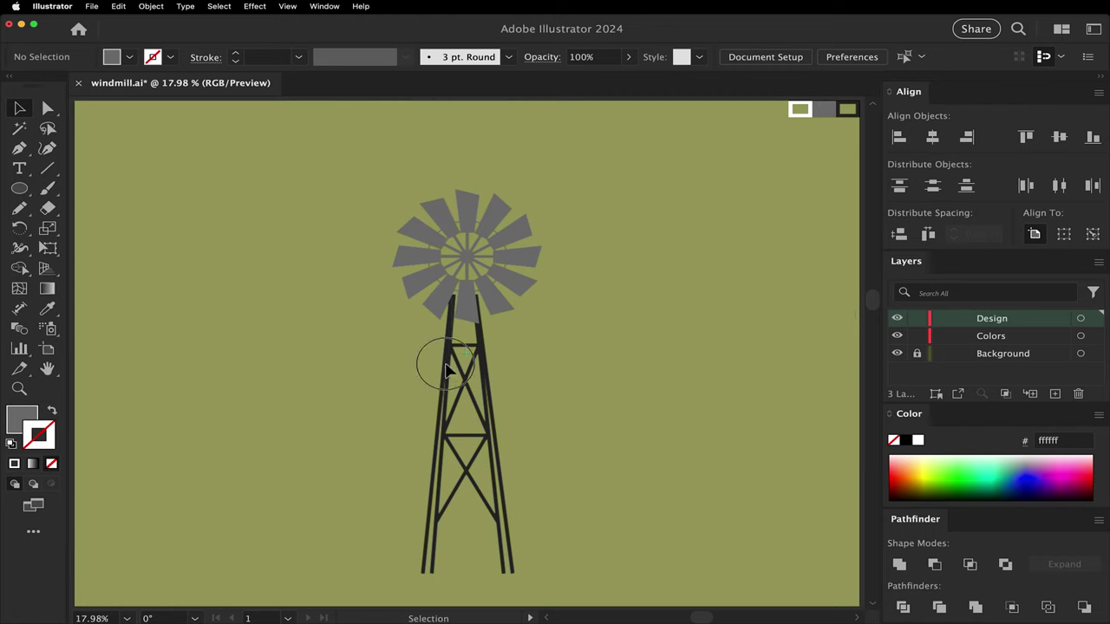
Step: Select everything, group the wheel and tower, and centre the windmill vertically on the artboard
{"action": "key", "text": "super+a"}
{"action": "key", "text": "a"}
{"action": "key", "text": "super+g"}
{"action": "key", "text": "v"}
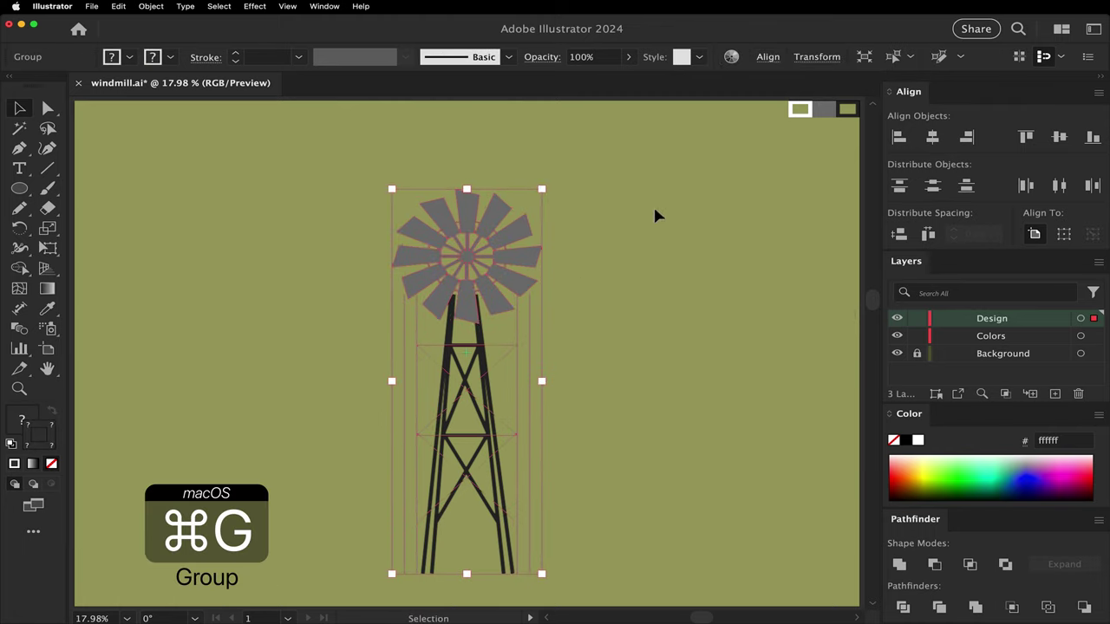
{"action": "left_click", "coordinate": [931, 137]}
{"action": "left_click", "coordinate": [1058, 137]}
{"action": "left_click", "coordinate": [591, 197]}
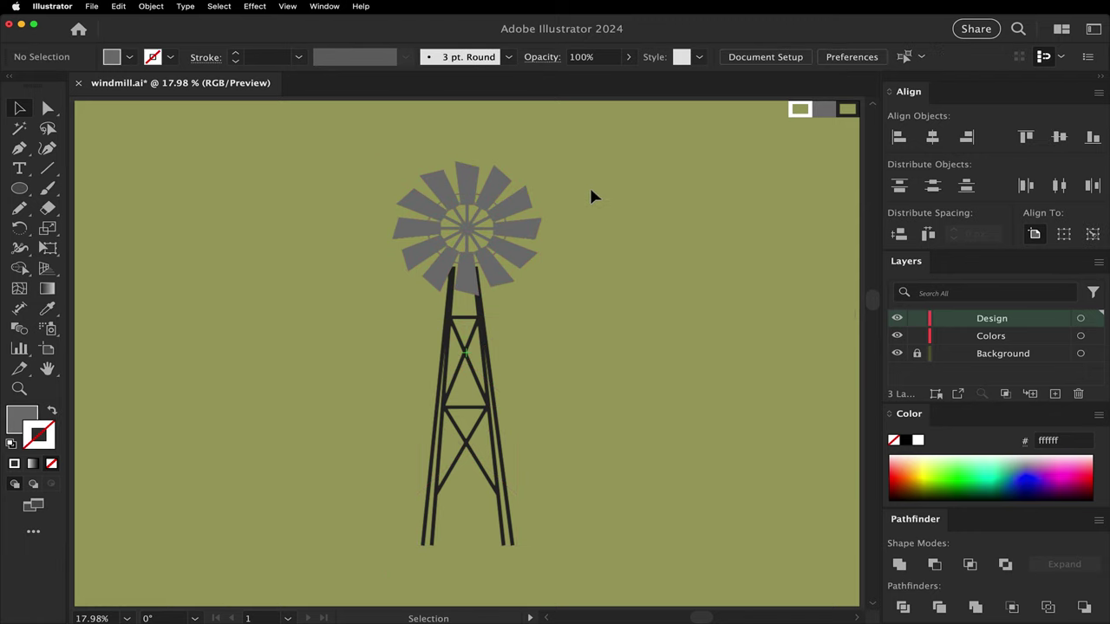
Step: Draw a small vane rectangle right of the wheel, nudge one corner, and move it toward the hub
{"action": "key", "text": "m"}
{"action": "left_click_drag", "start_coordinate": [629, 226], "coordinate": [629, 218]}
{"action": "key", "text": "a"}
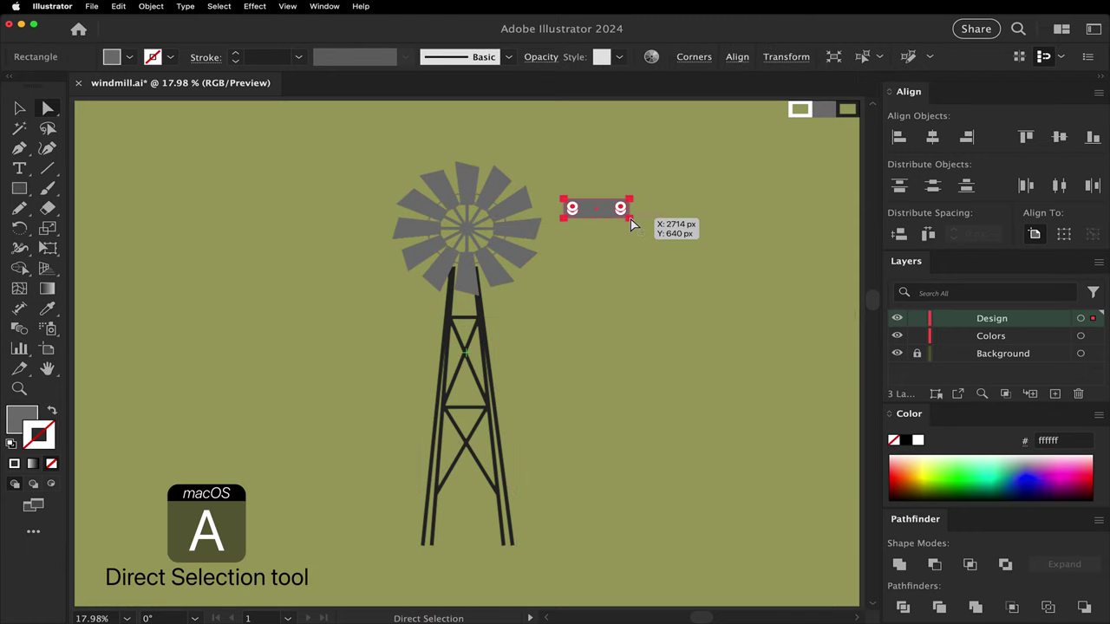
{"action": "left_click", "coordinate": [630, 219]}
{"action": "key", "text": "Left"}
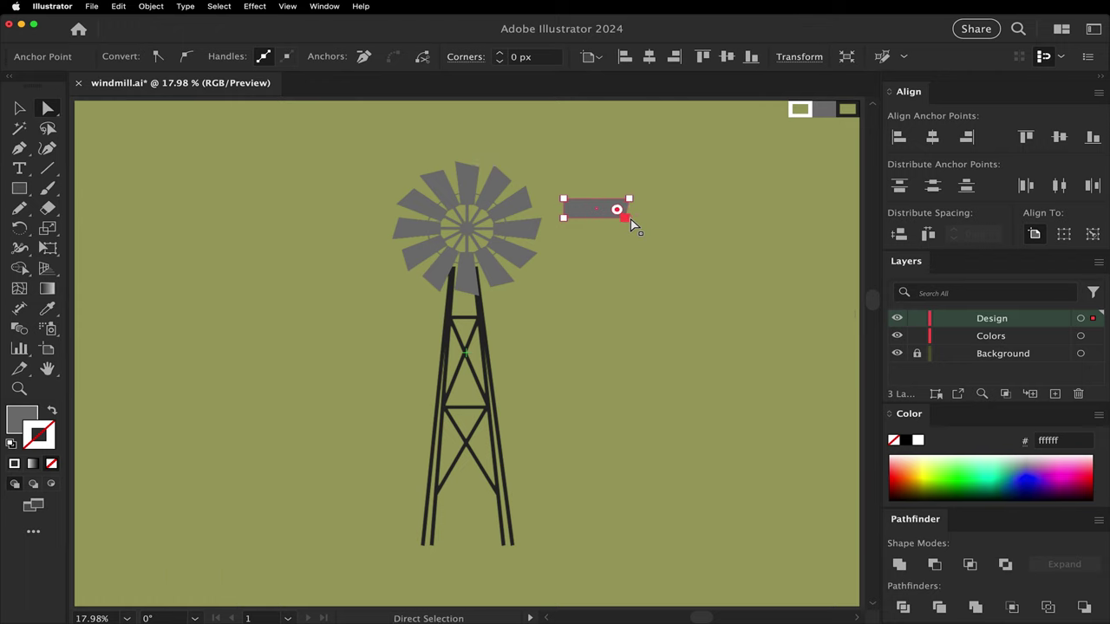
{"action": "key", "text": "v"}
{"action": "mouse_move", "coordinate": [613, 219]}
{"action": "left_mouse_down"}
{"action": "mouse_move", "coordinate": [599, 219]}
{"action": "mouse_move", "coordinate": [599, 232]}
{"action": "left_mouse_up"}
Step: Draw a thin rod rectangle running rightward from the wheel hub to the vane
{"action": "key", "text": "m"}
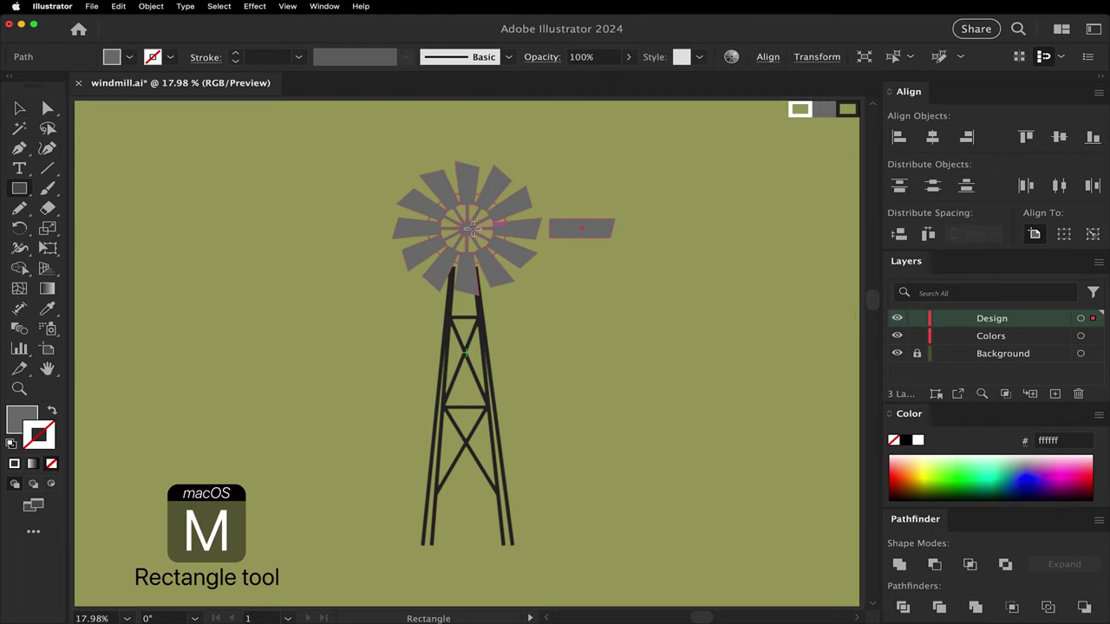
{"action": "left_click_drag", "start_coordinate": [467, 228], "coordinate": [560, 229]}
{"action": "key", "text": "a"}
{"action": "left_click", "coordinate": [298, 246]}
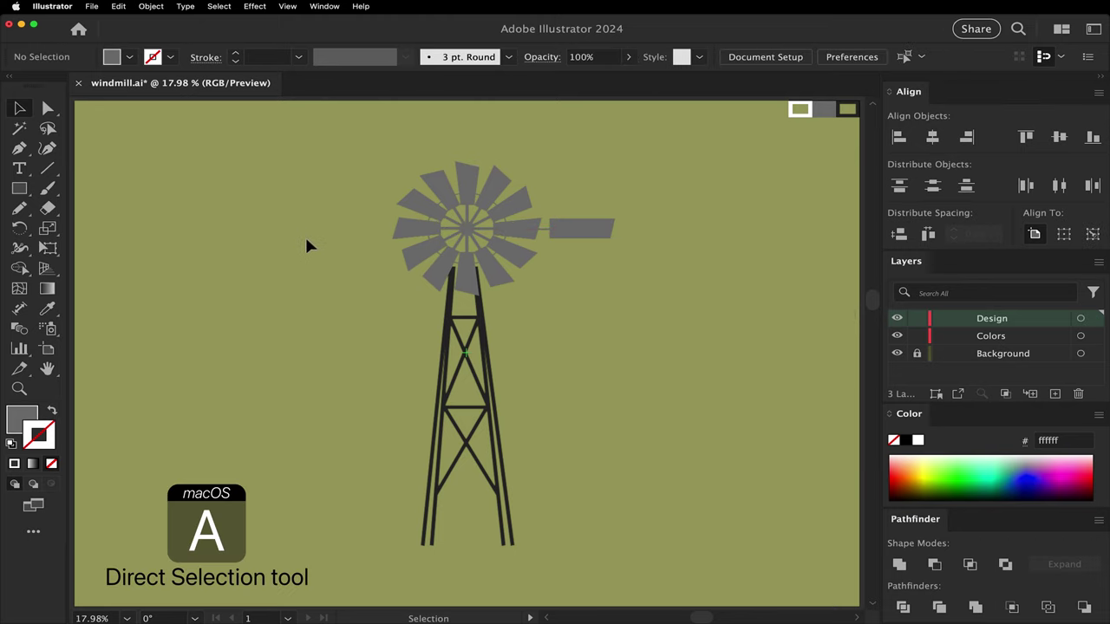
Step: Flare the vane's right end by lowering its bottom-right and raising its top-right corners
{"action": "left_click", "coordinate": [589, 232]}
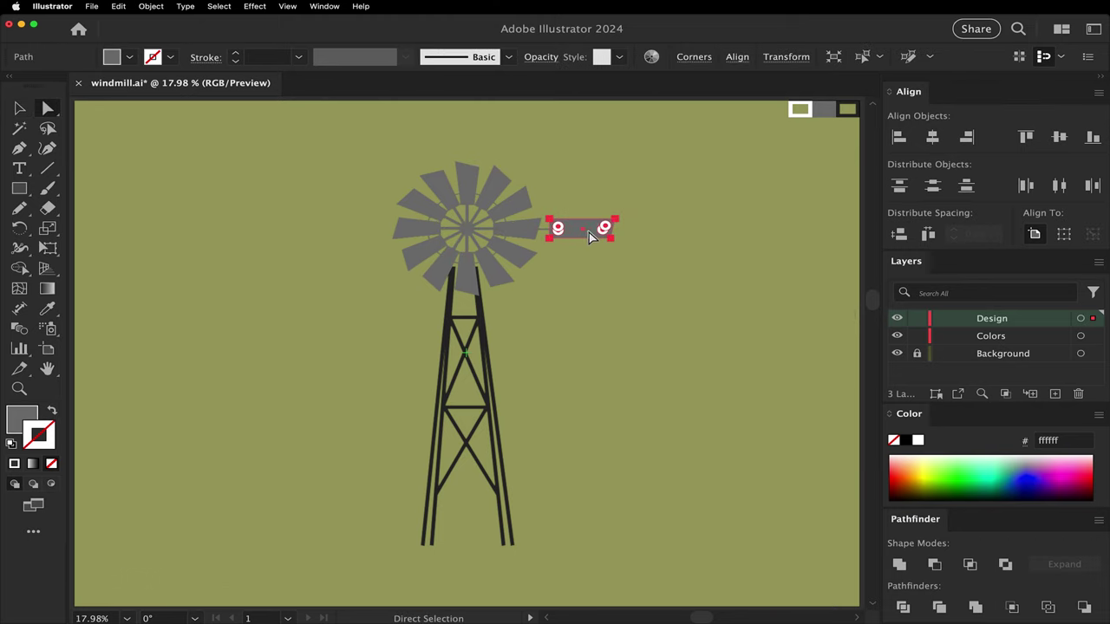
{"action": "left_click", "coordinate": [612, 238]}
{"action": "key", "text": "Down"}
{"action": "key", "text": "Down"}
{"action": "key", "text": "Down"}
{"action": "key", "text": "Down"}
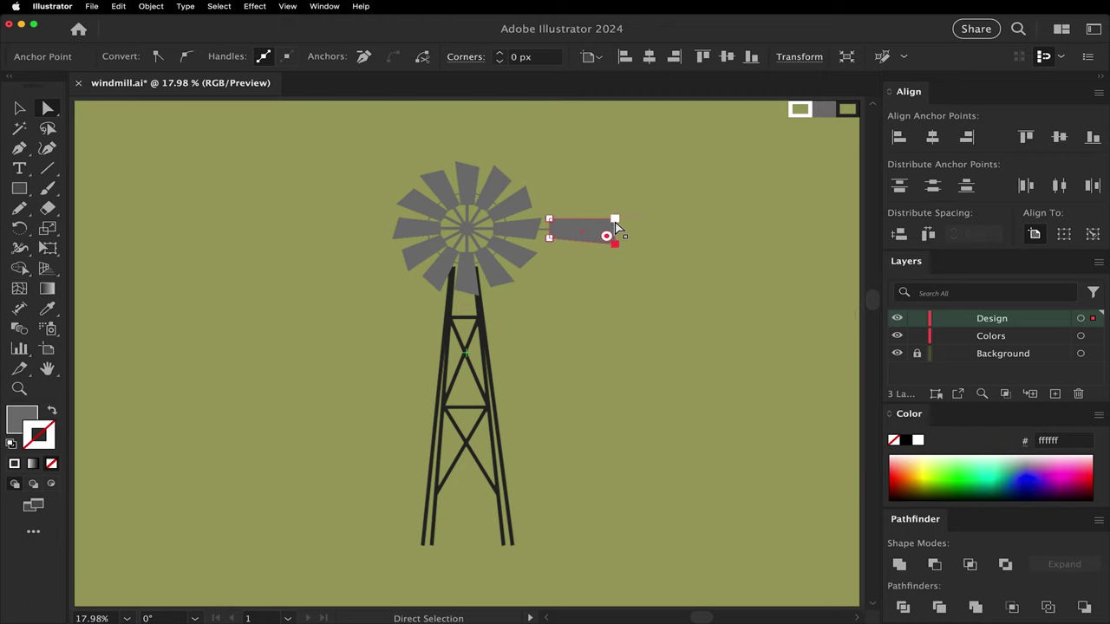
{"action": "left_click", "coordinate": [615, 219]}
{"action": "key", "text": "Up"}
{"action": "key", "text": "Up"}
{"action": "key", "text": "Up"}
{"action": "key", "text": "Up"}
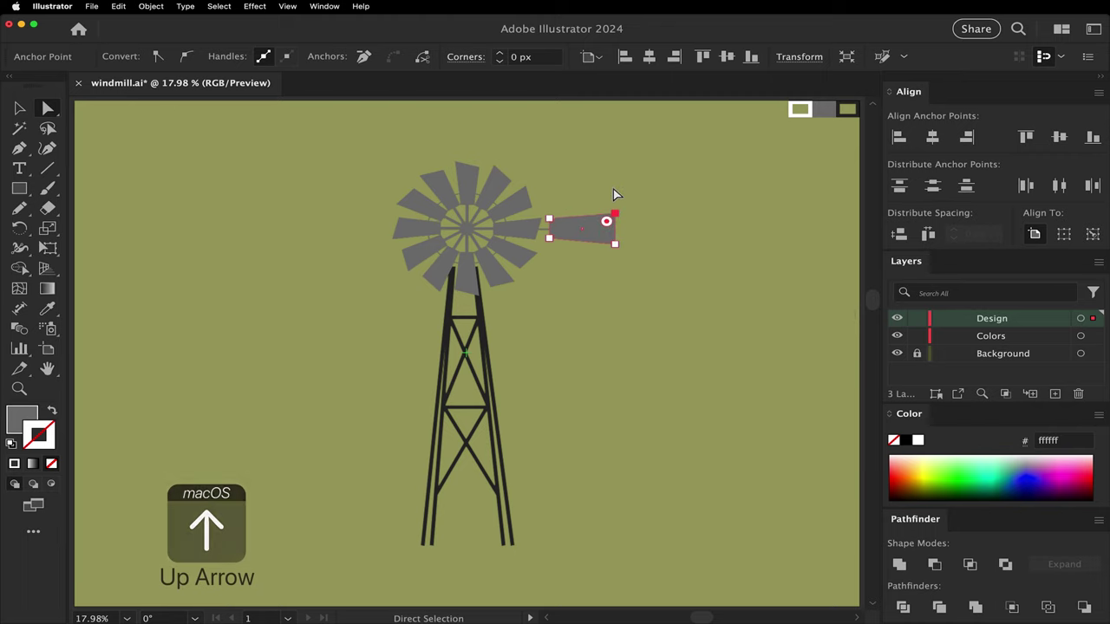
{"action": "left_click", "coordinate": [604, 188]}
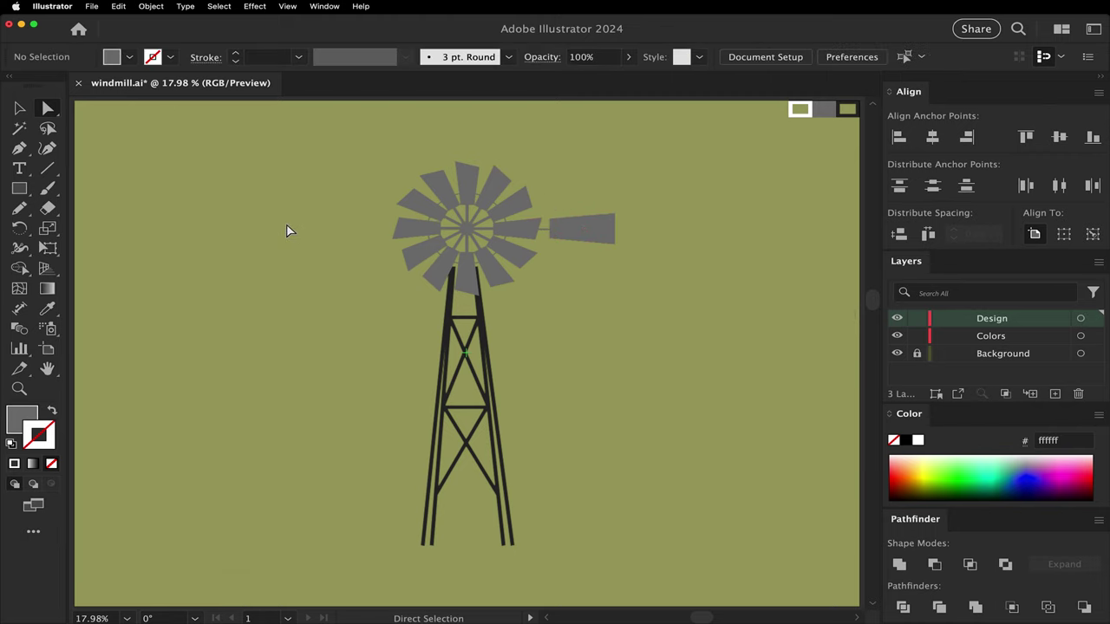